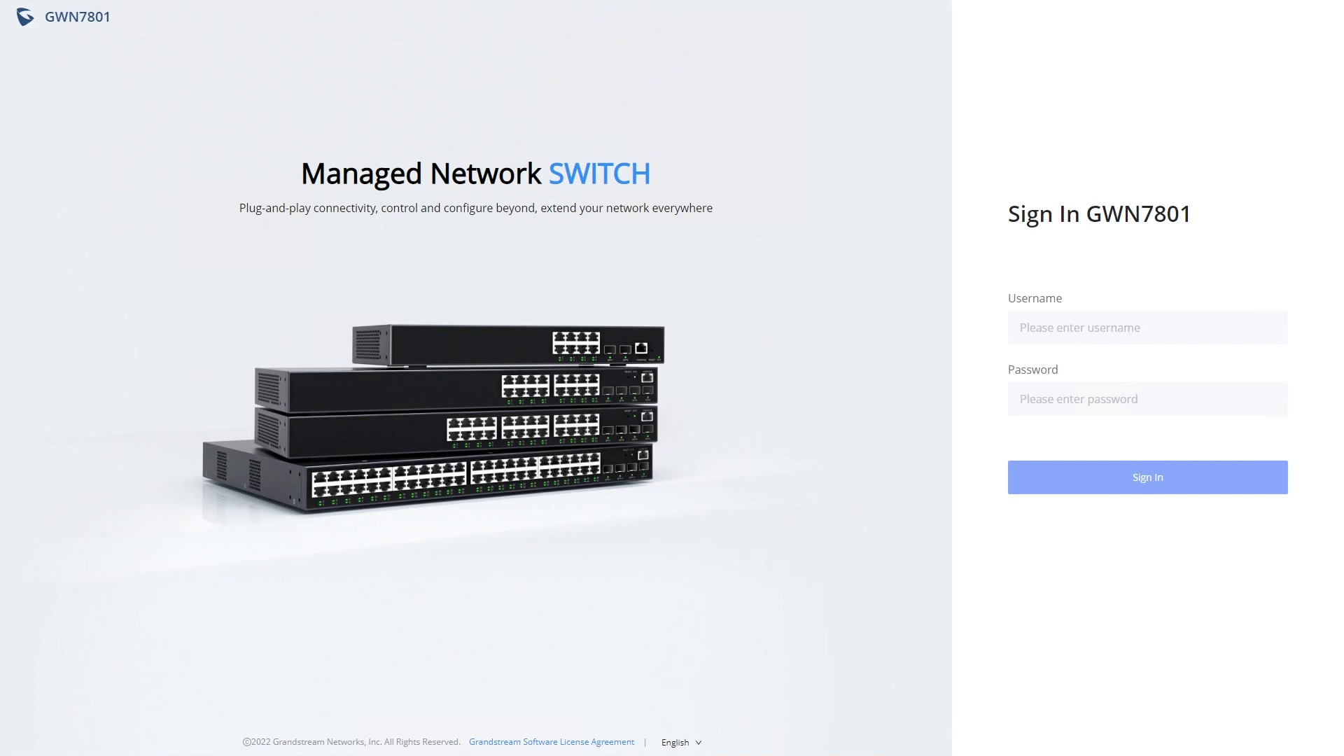
- Sign in to the switch web UI as admin with the account password
click(1144, 323)
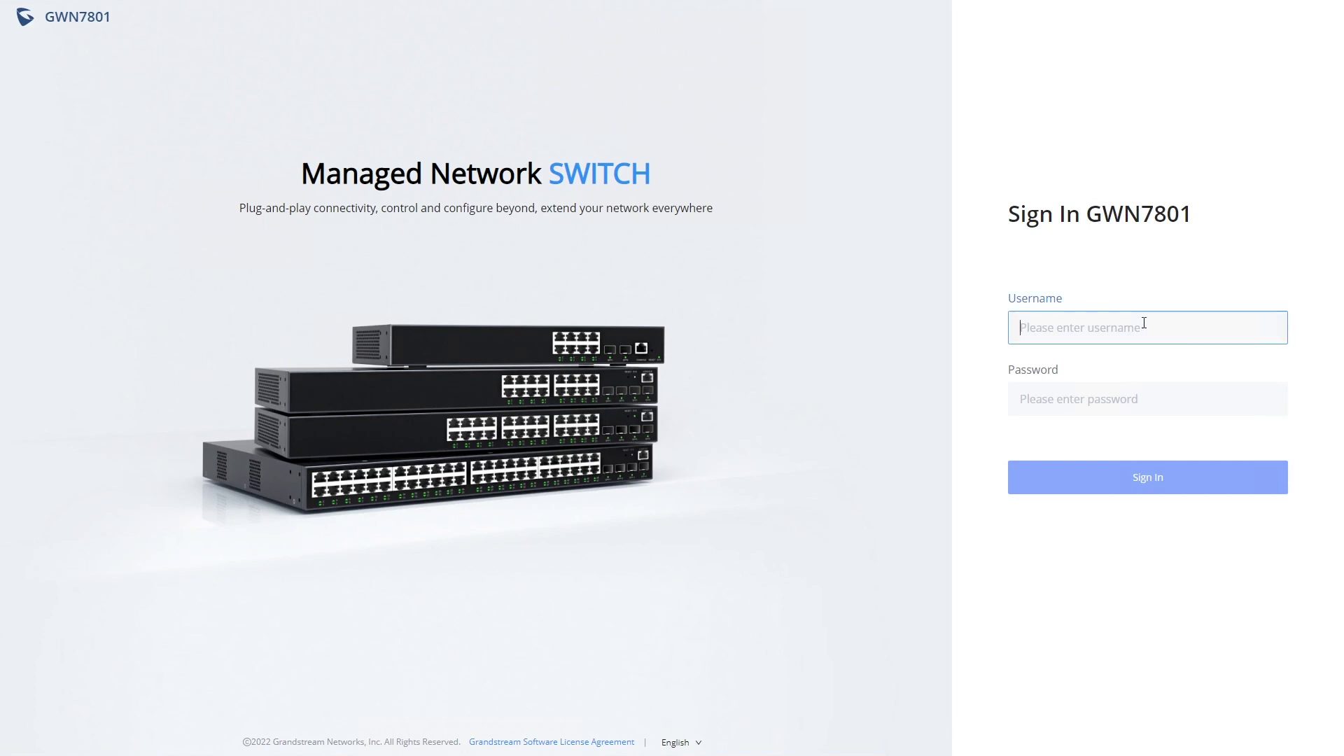
text(amdi)
key(BackSpace)
text(dmin)
key(Tab)
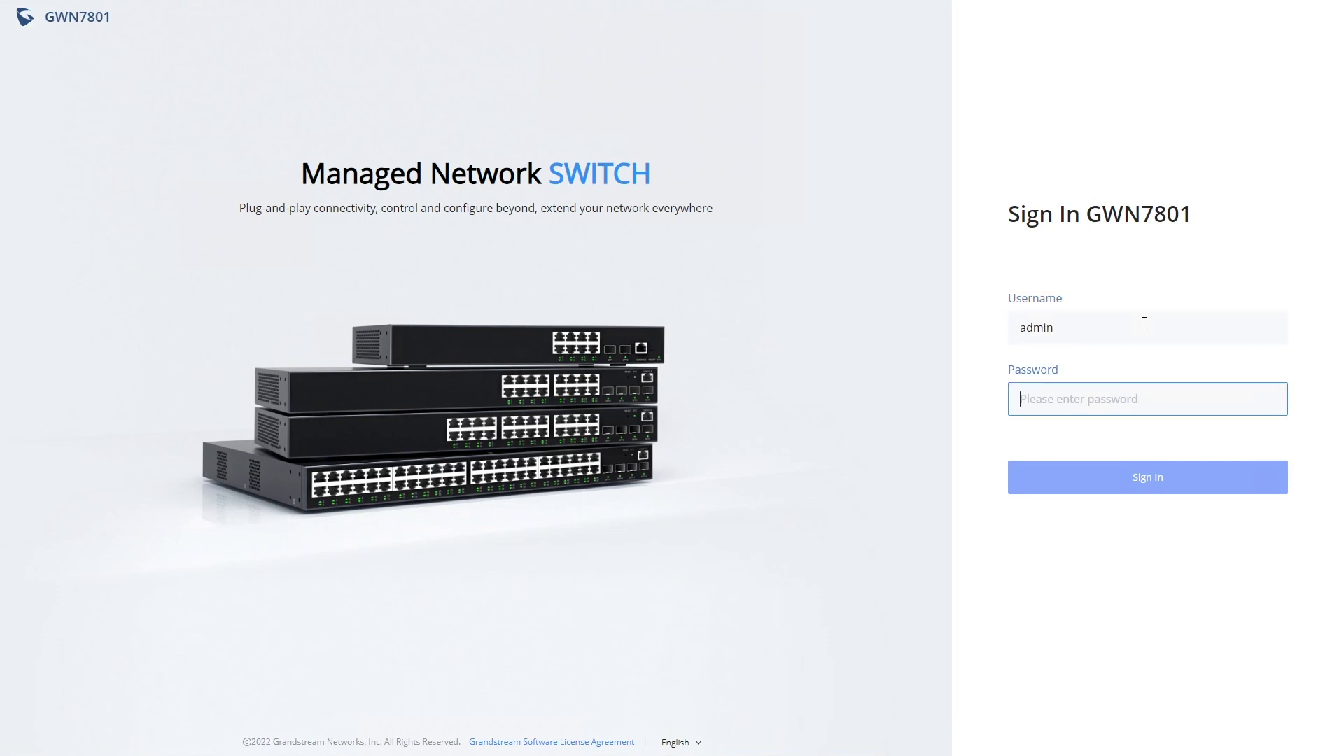
key(ctrl+v)
click(1119, 479)
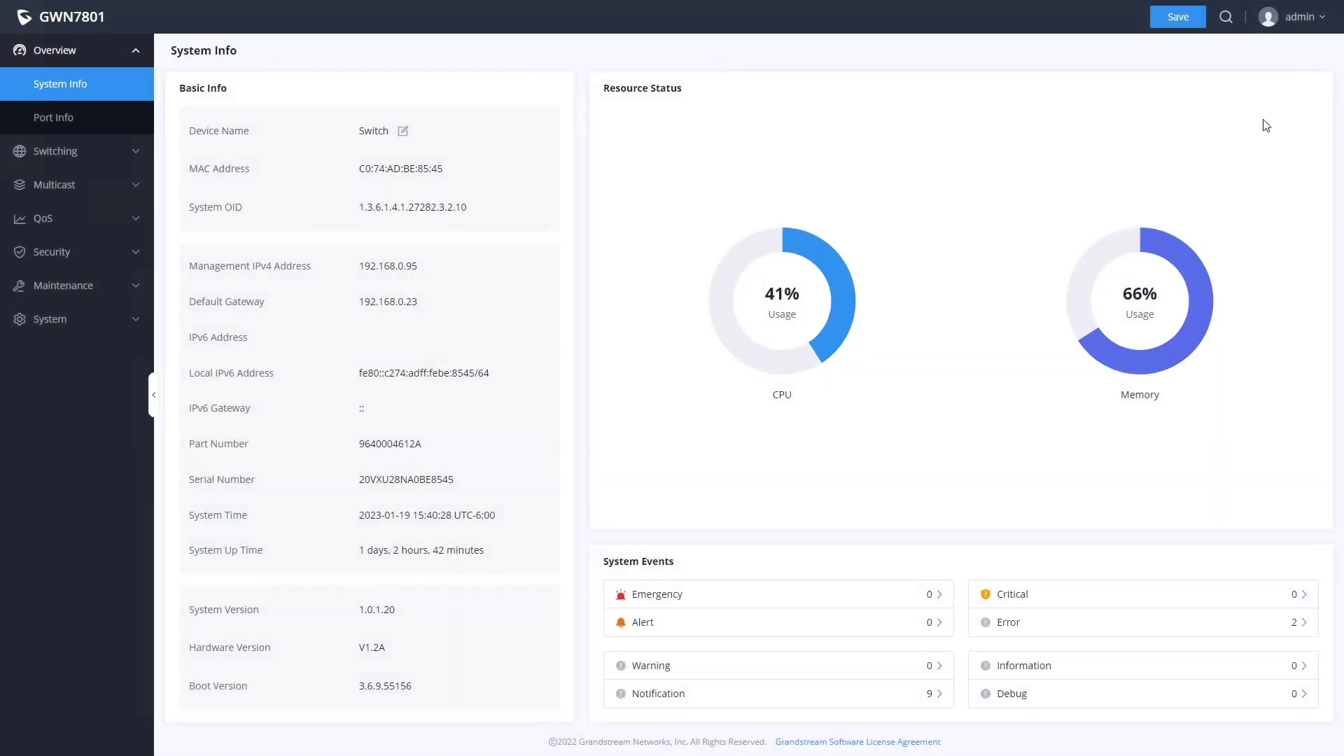
click(1302, 19)
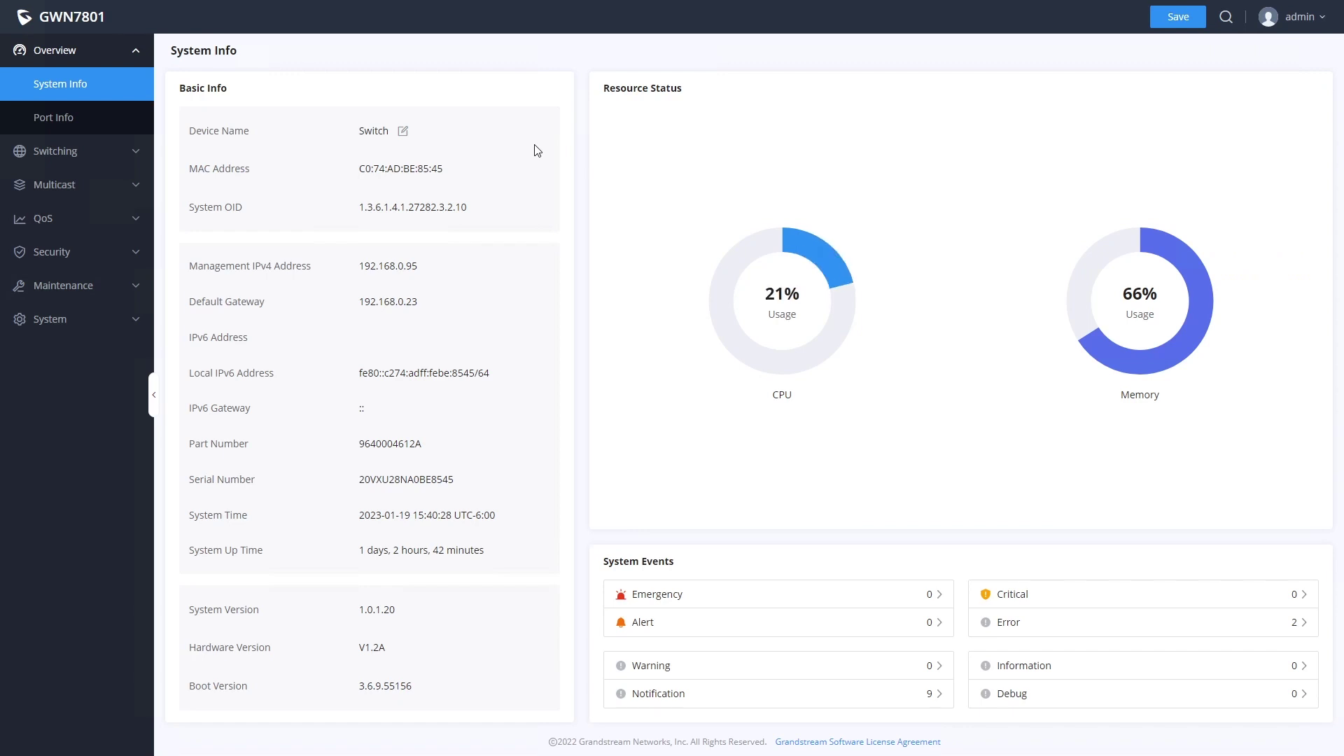
click(403, 132)
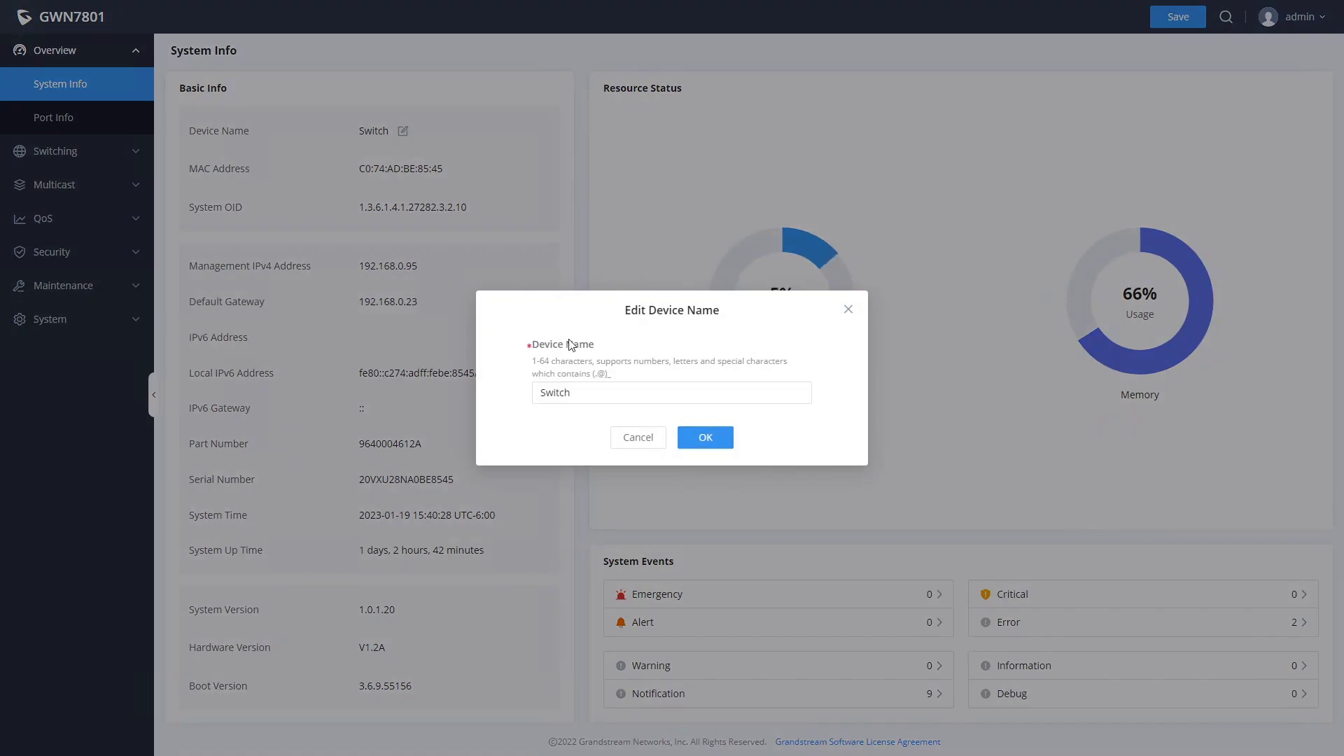
click(638, 439)
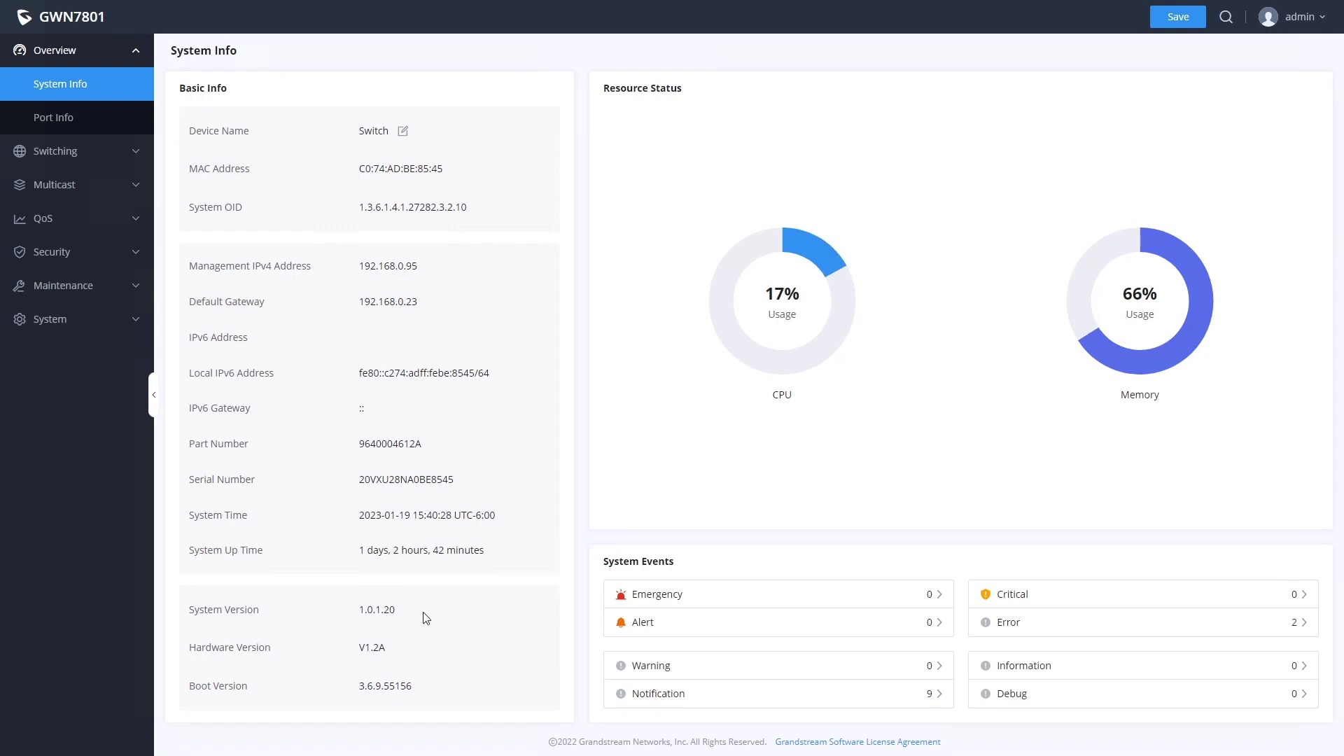
- Review Port Info and open GE1's basic settings, discarding the edit without changes
click(60, 118)
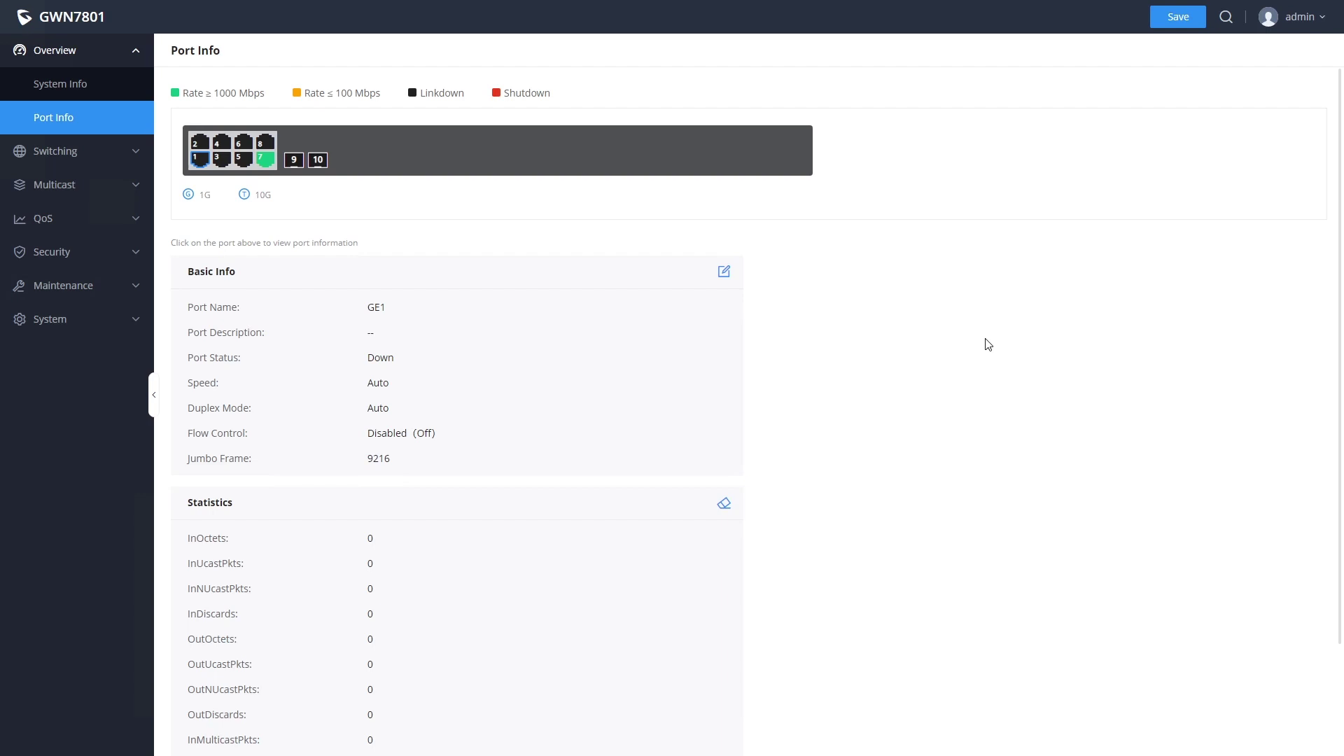
click(721, 275)
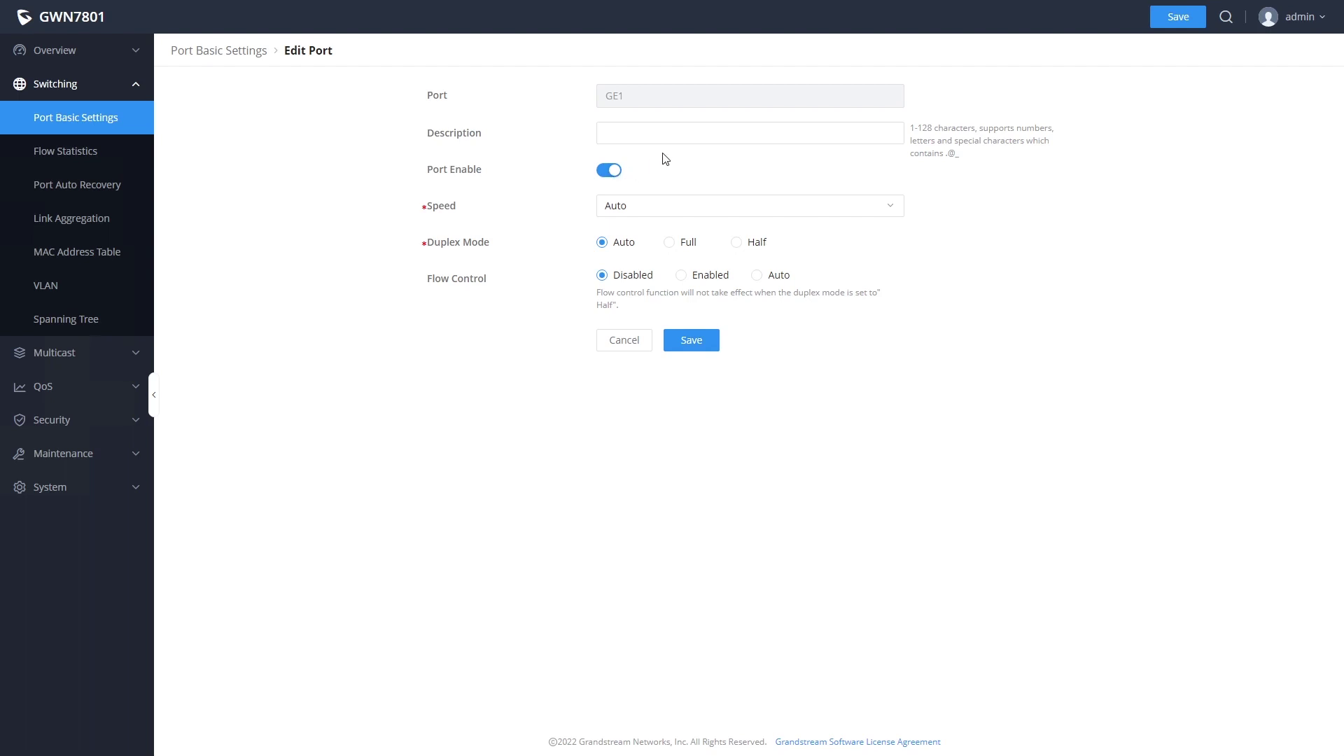
click(685, 130)
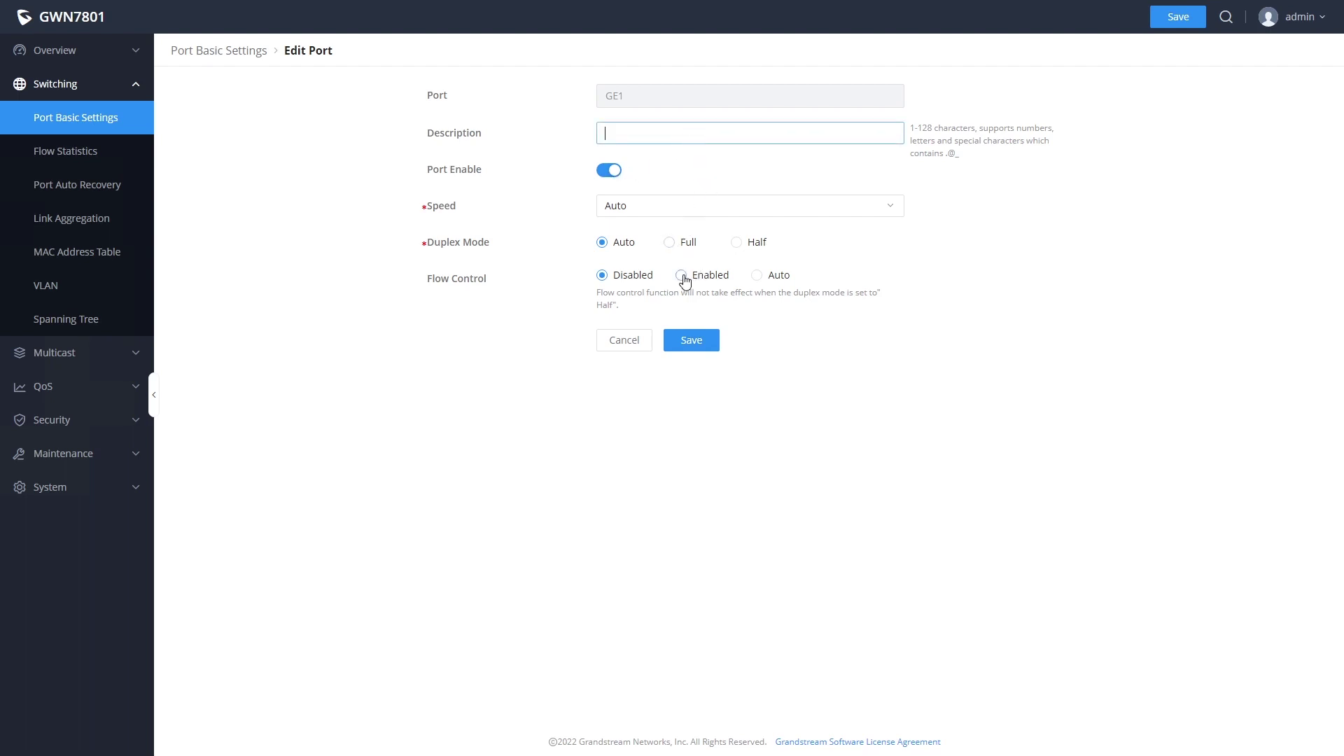
click(626, 341)
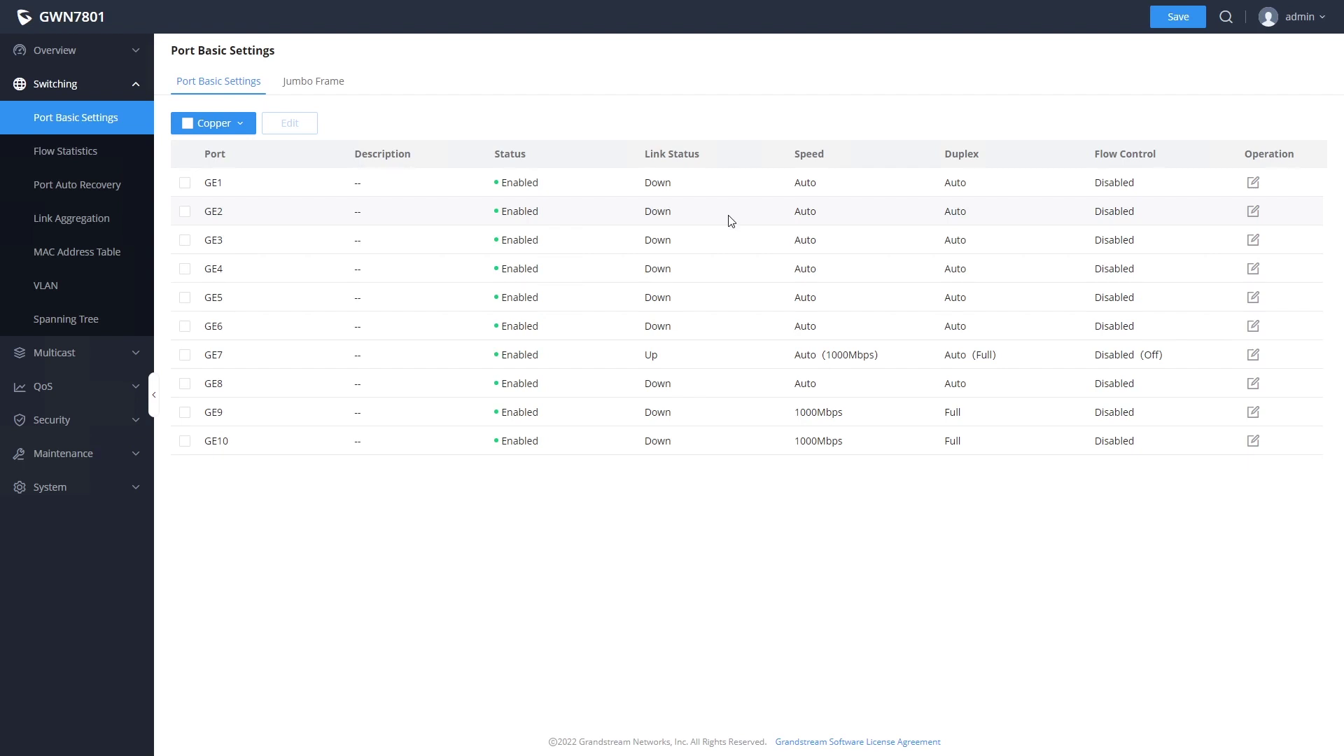
- Create VLAN ID 2 on the Switching > VLAN page
click(87, 290)
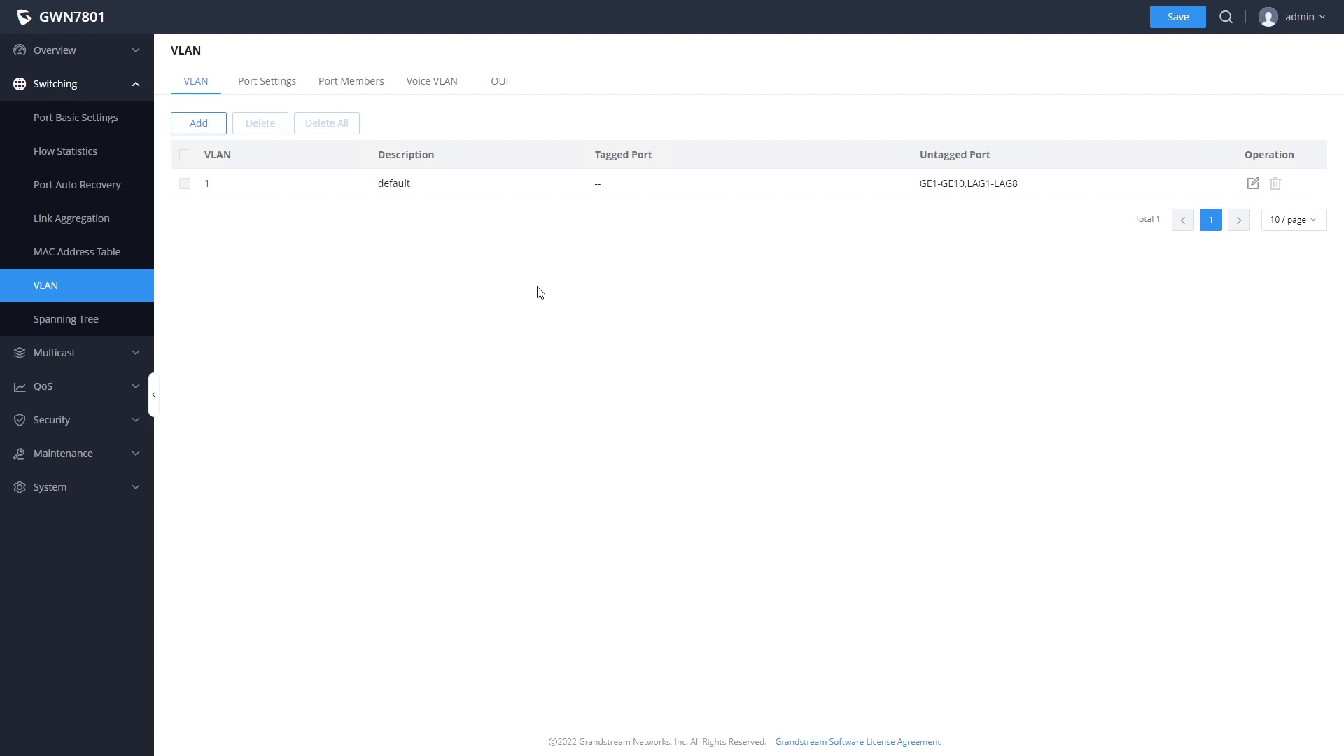
click(199, 123)
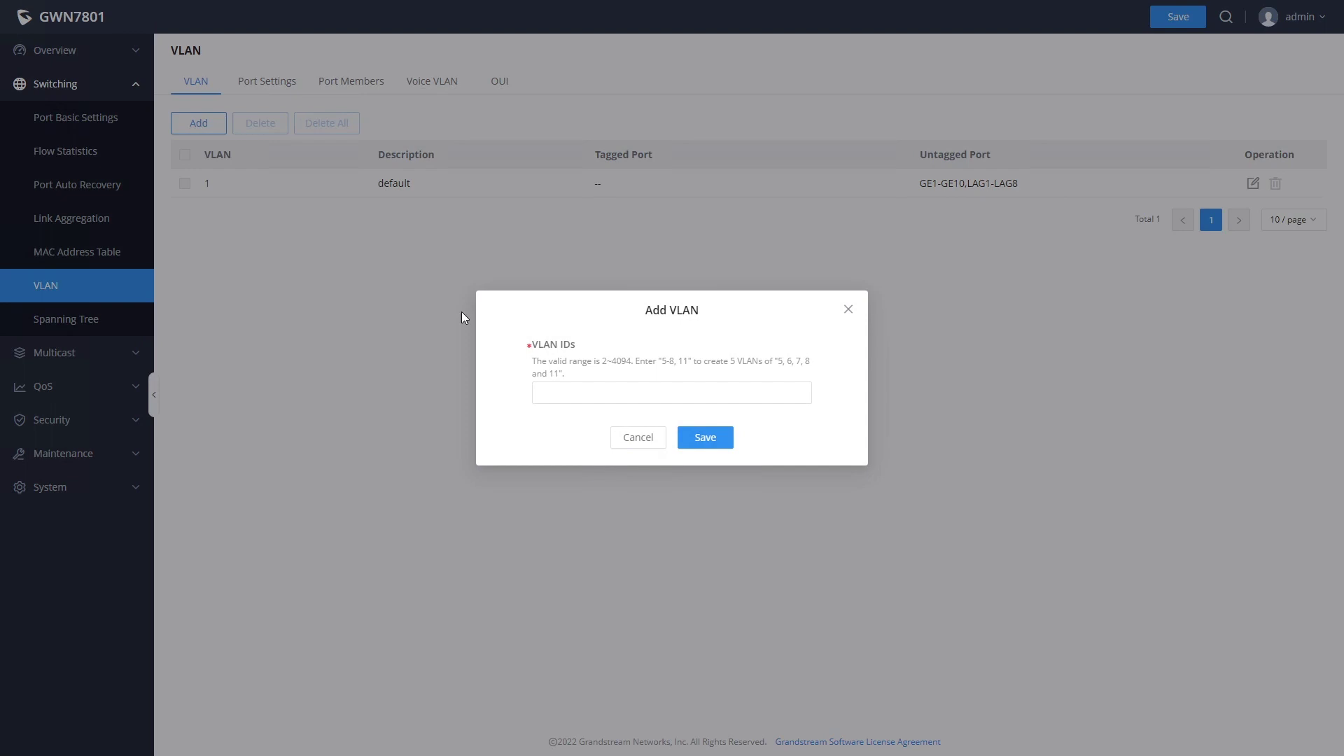
click(592, 387)
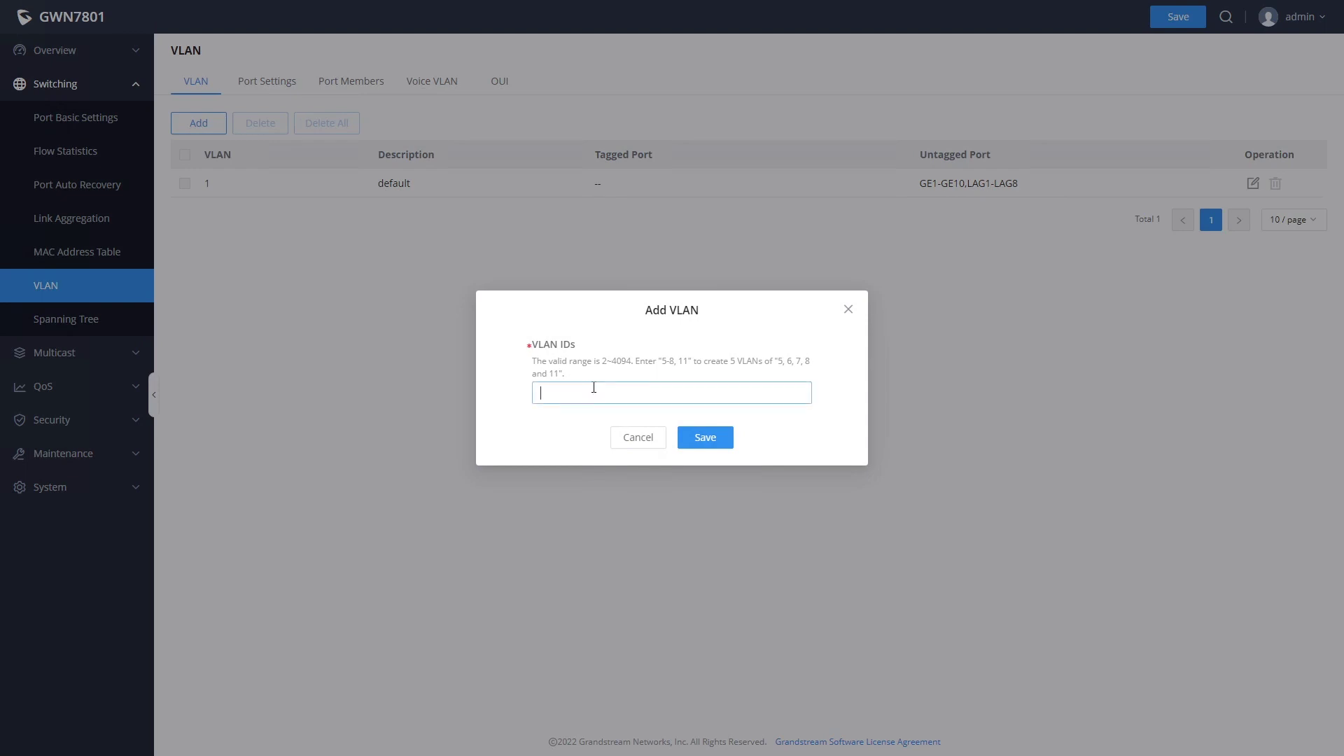
text(2)
click(706, 438)
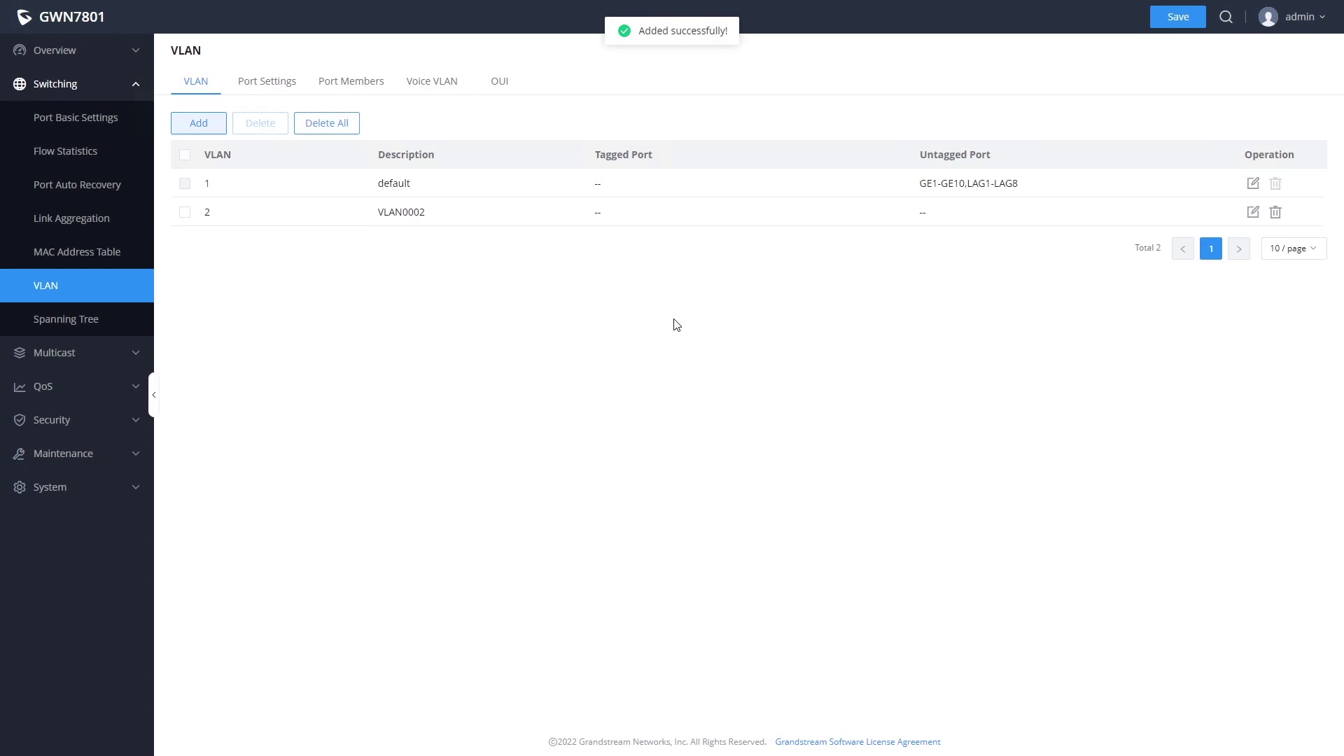
- Describe VLAN 2 as 'voice' with GE1 untagged and GE2–GE4 tagged, and save
click(1253, 213)
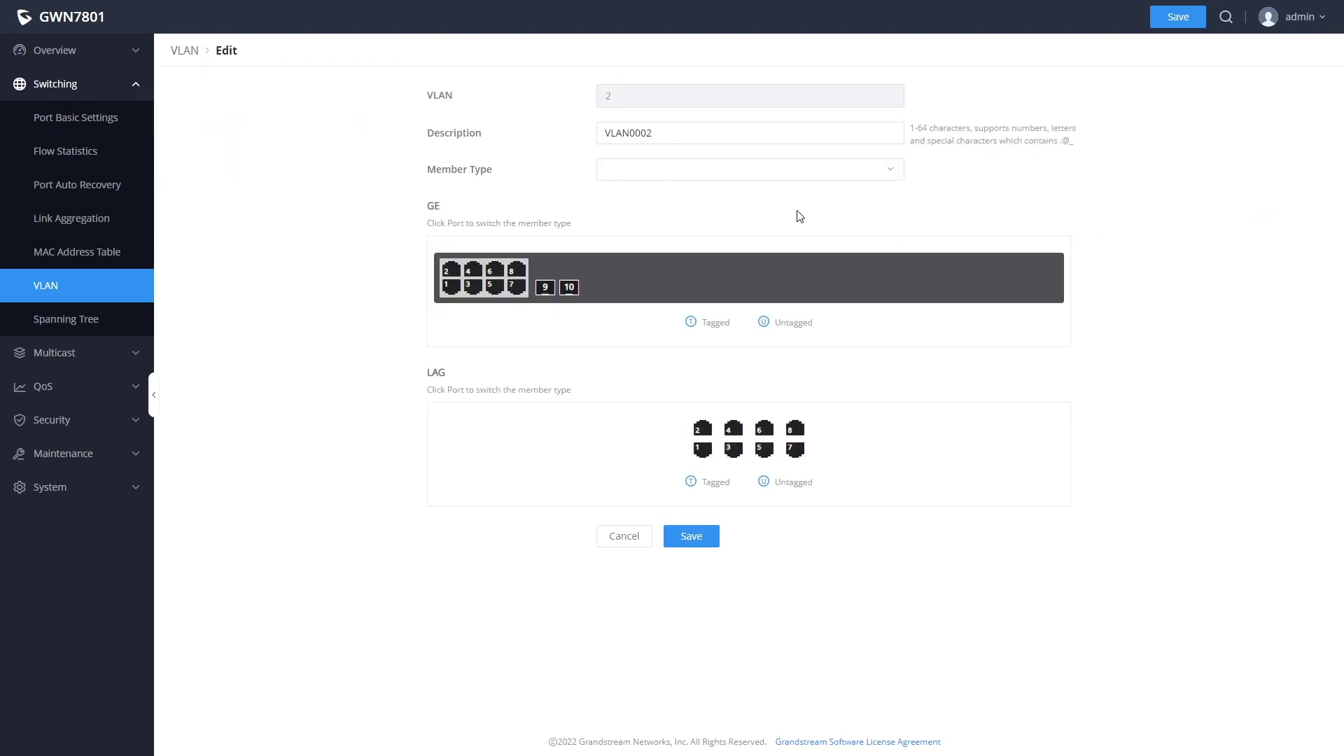
click(671, 132)
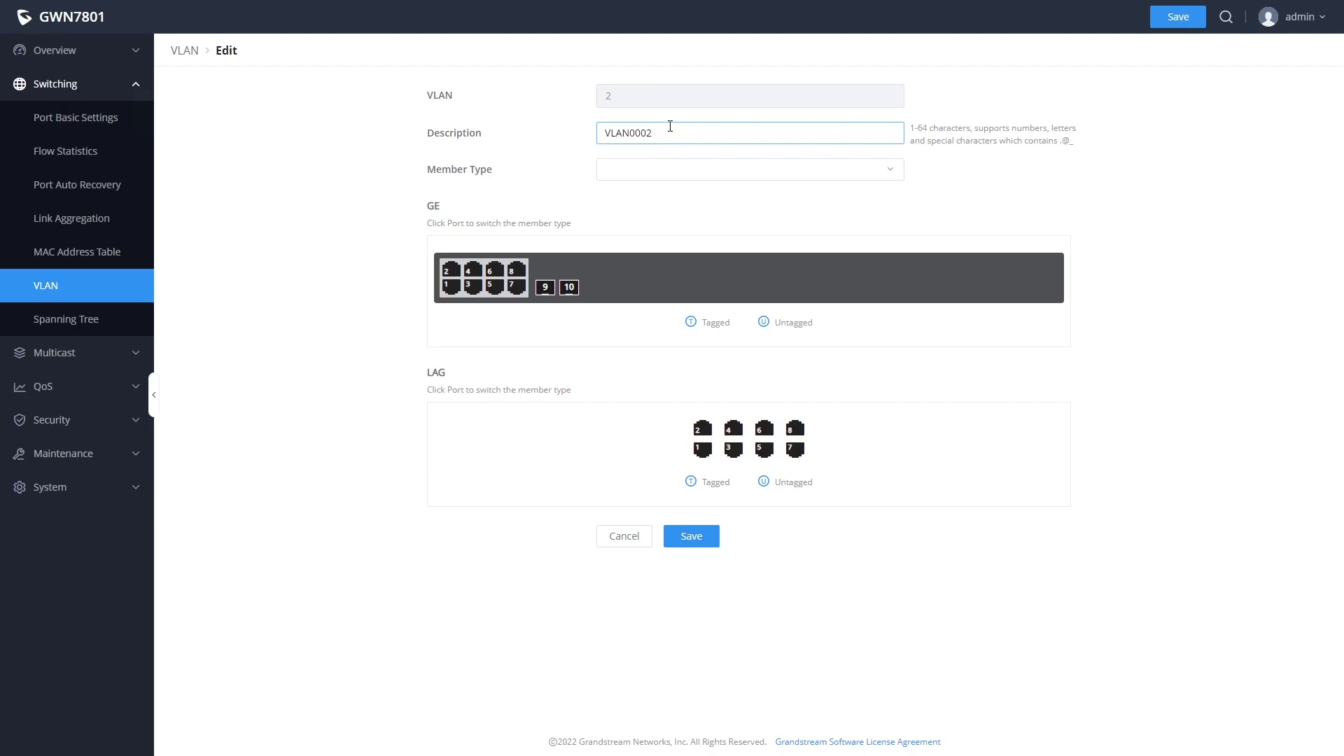
double_click(670, 128)
text(voice)
click(451, 293)
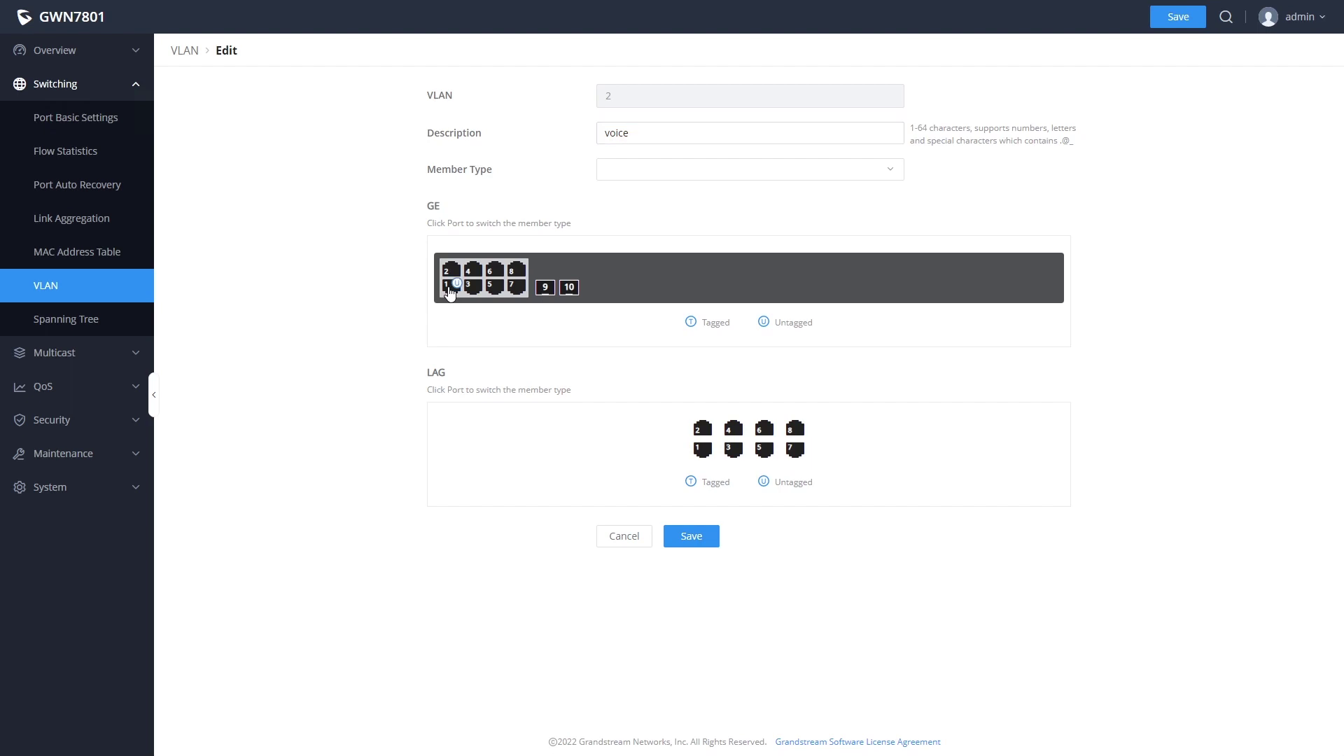
click(450, 293)
click(450, 292)
click(452, 273)
click(474, 273)
click(474, 288)
click(698, 547)
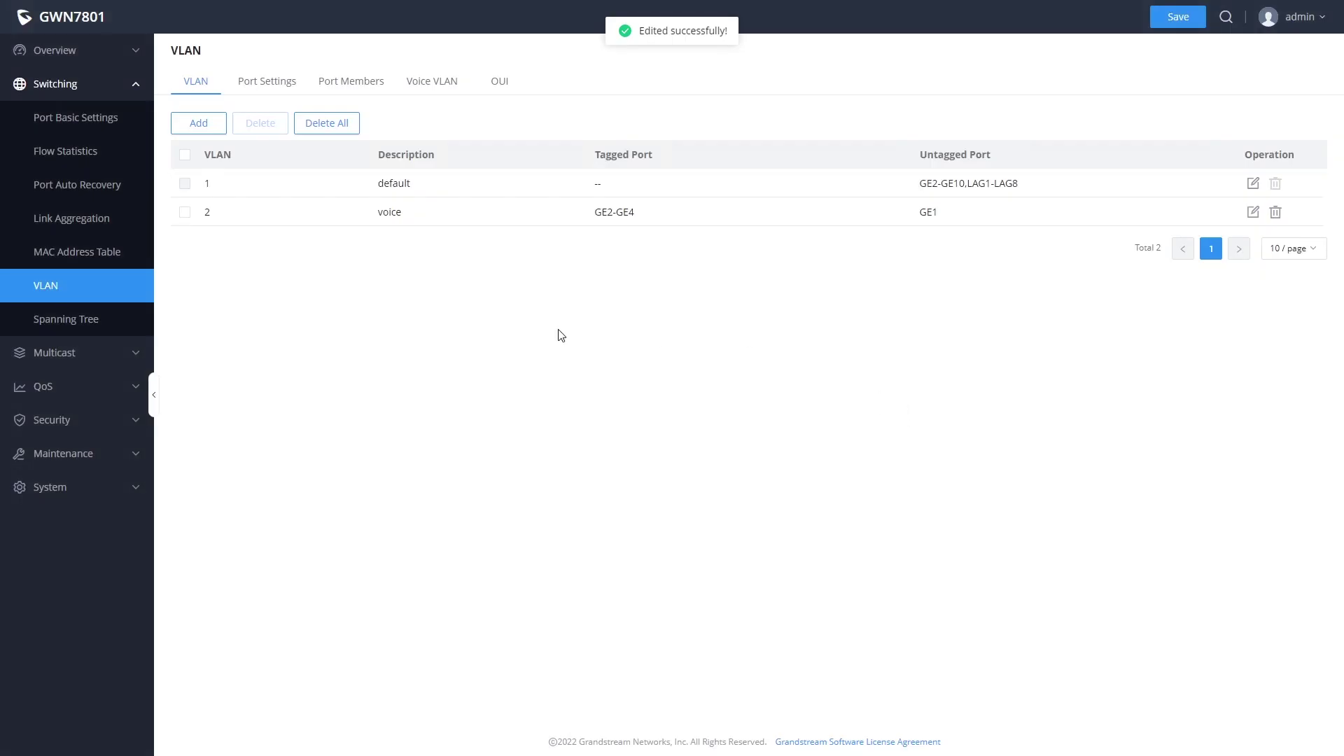
- In VLAN Port Settings, try Trunk for GE6, then save it as an Access port
click(266, 84)
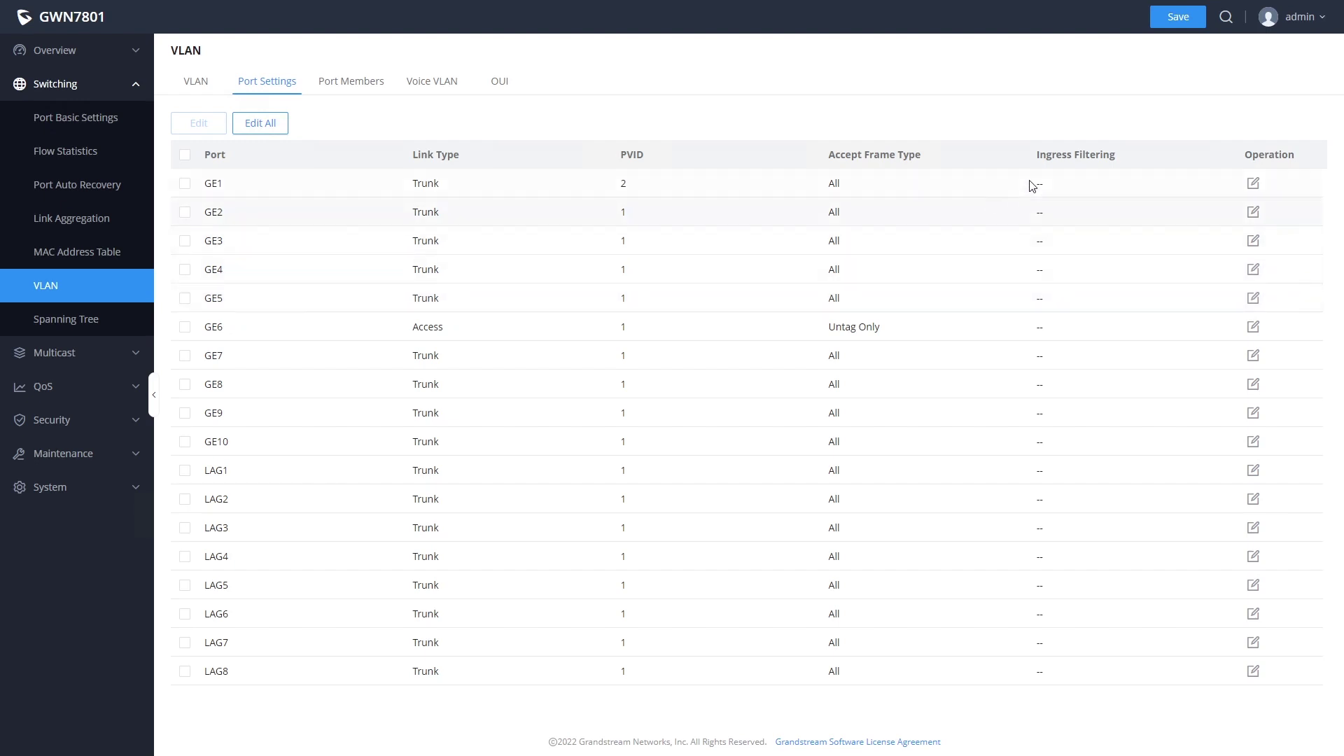
click(1252, 328)
click(669, 348)
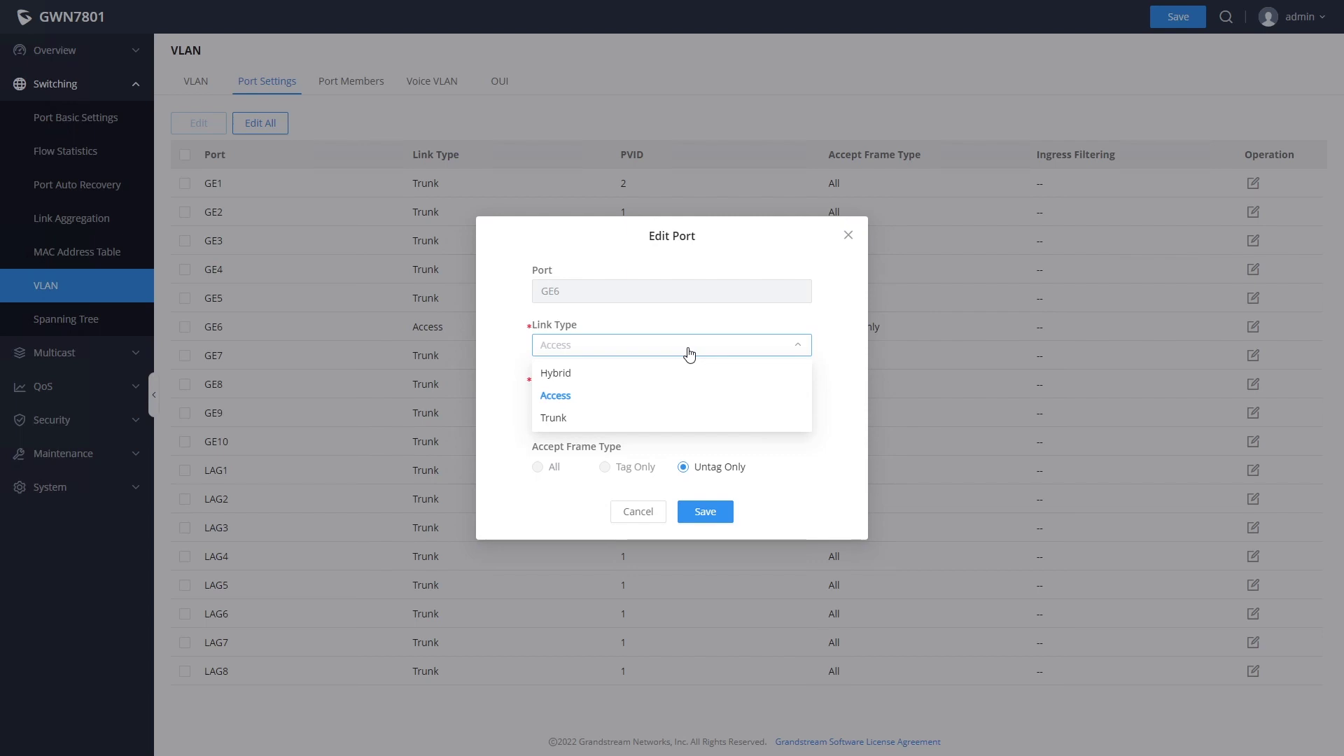
click(562, 419)
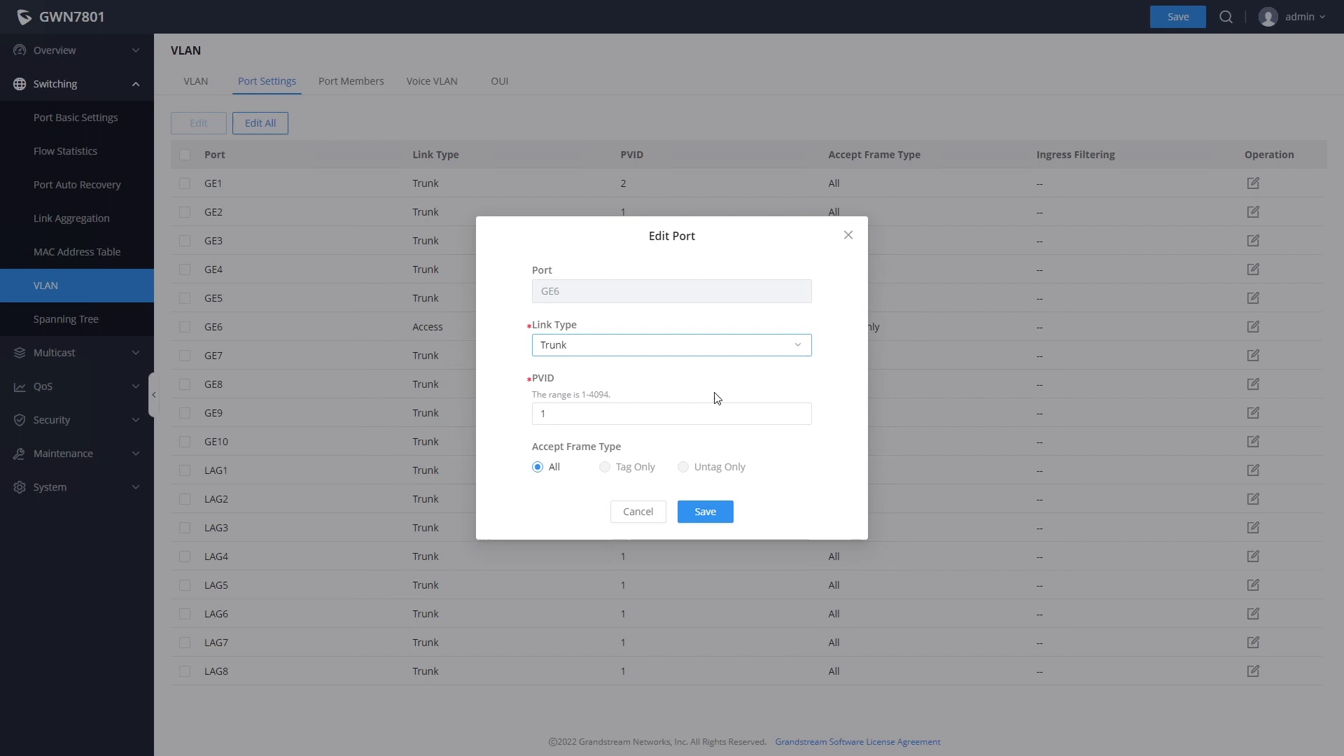
click(639, 347)
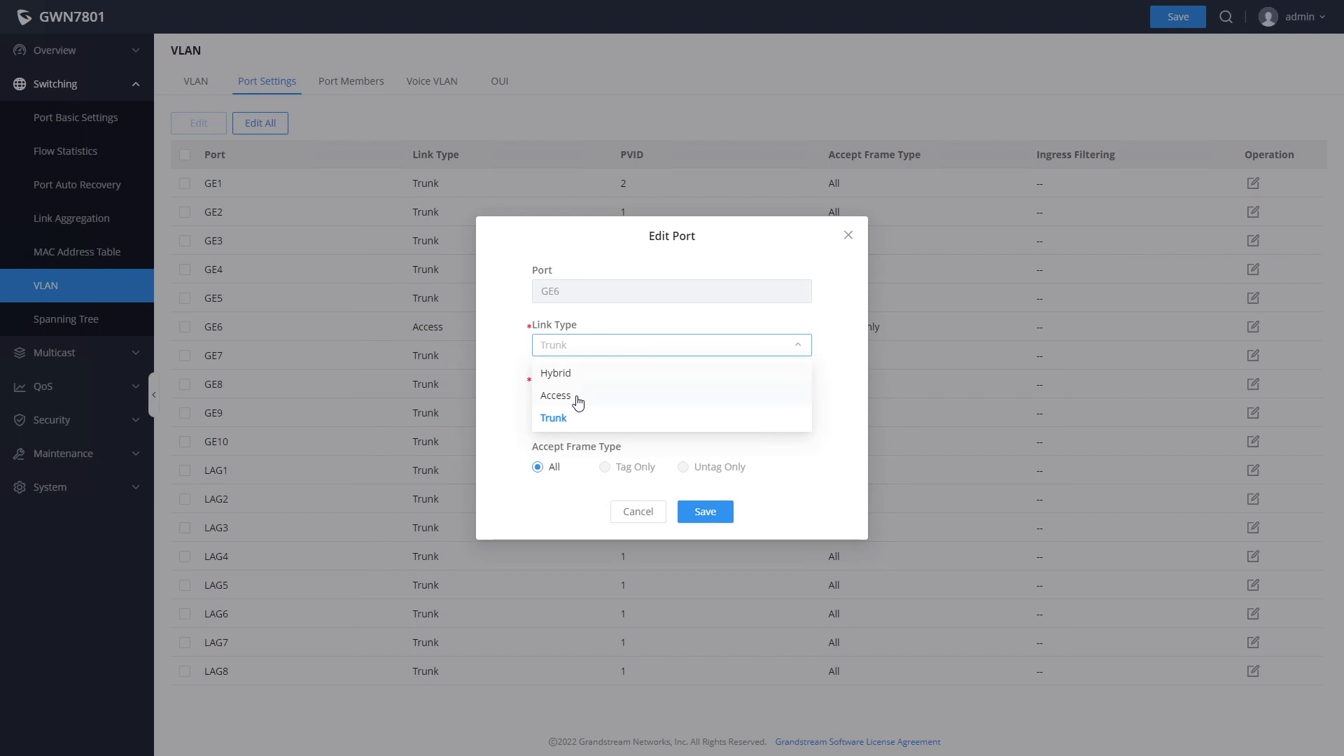
click(616, 396)
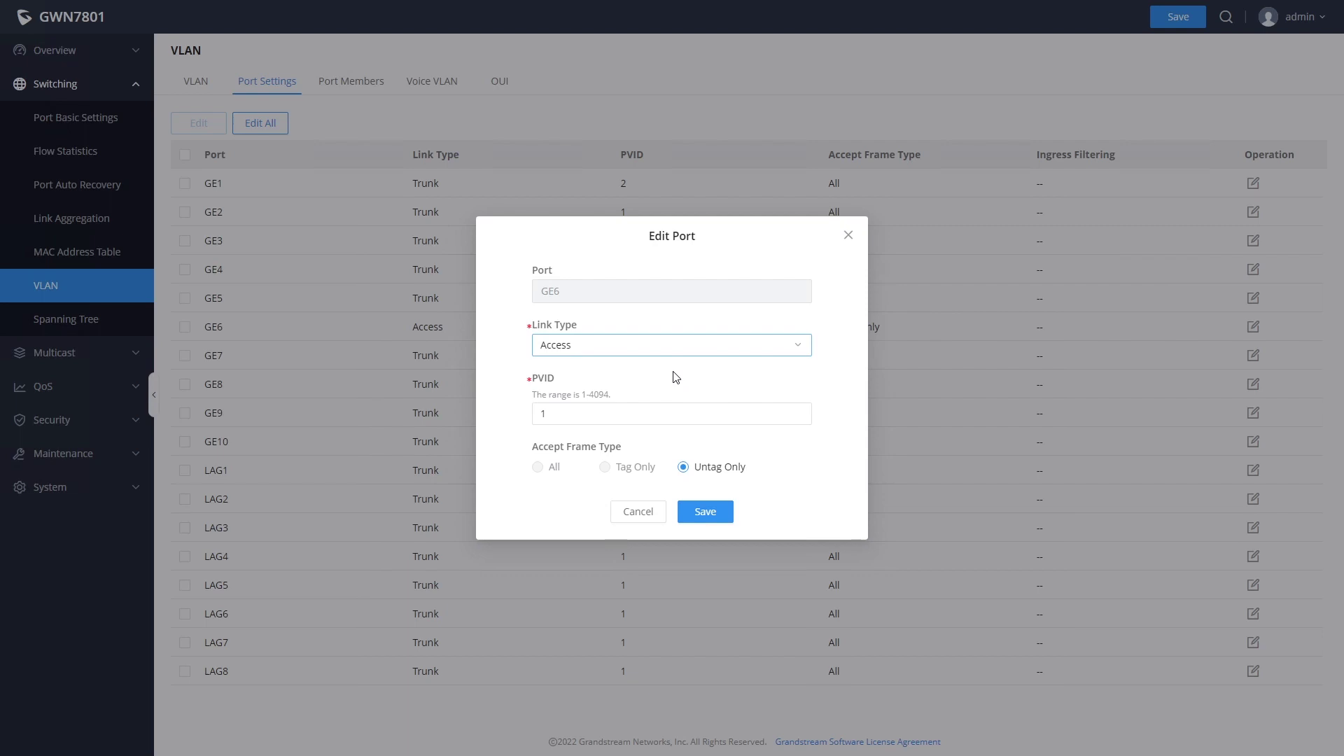
click(704, 512)
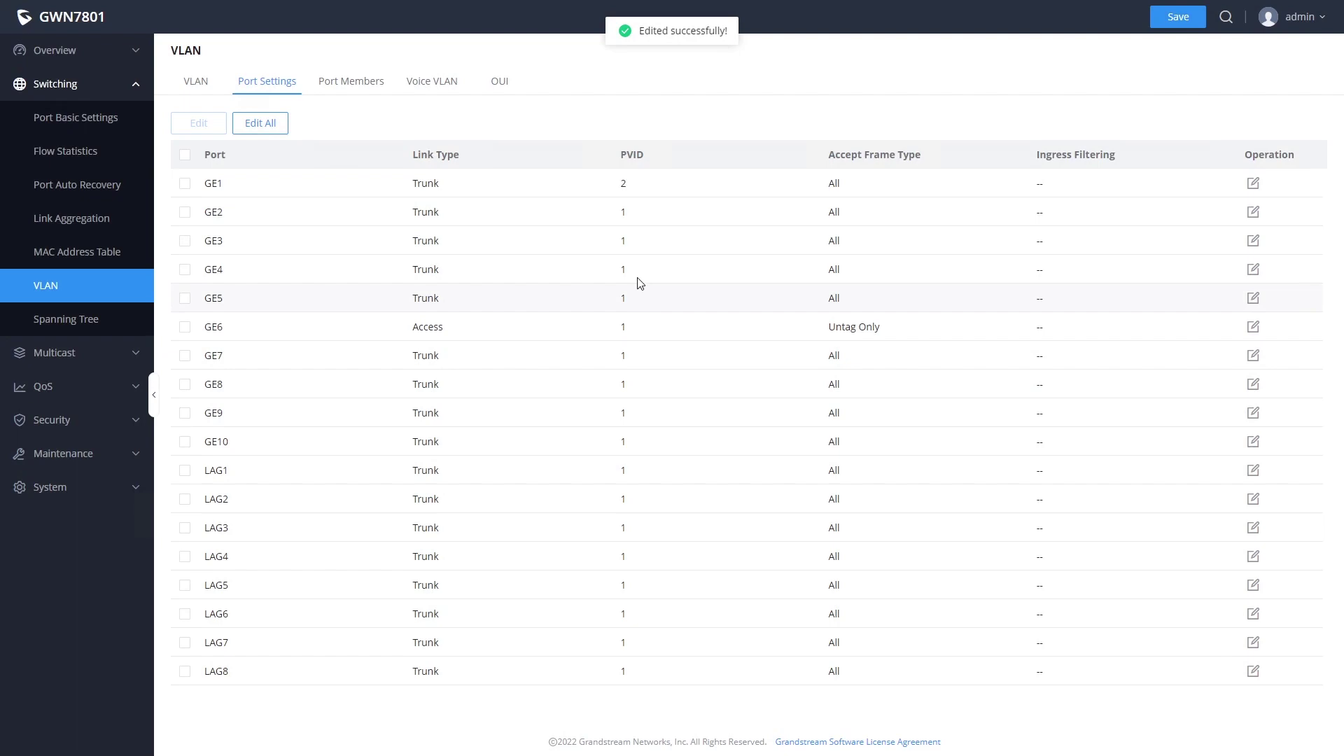
click(352, 81)
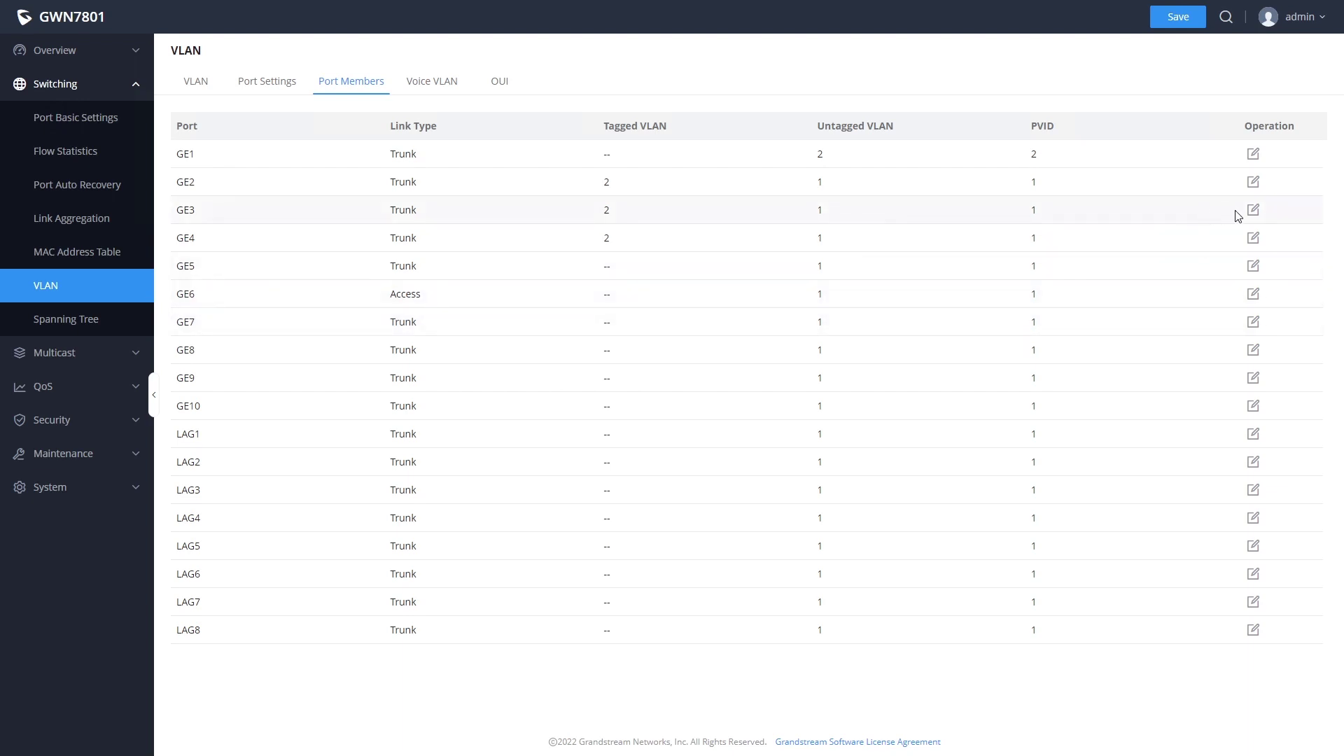
click(1253, 211)
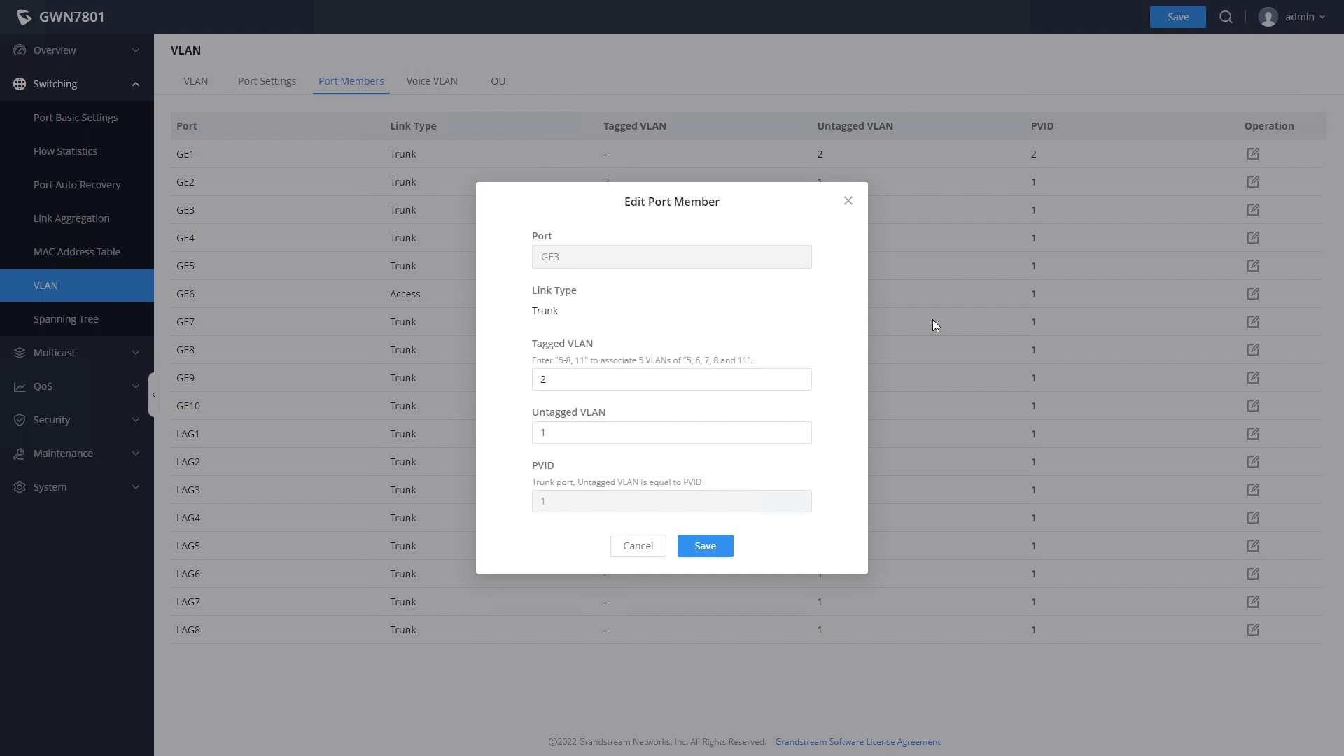
click(711, 379)
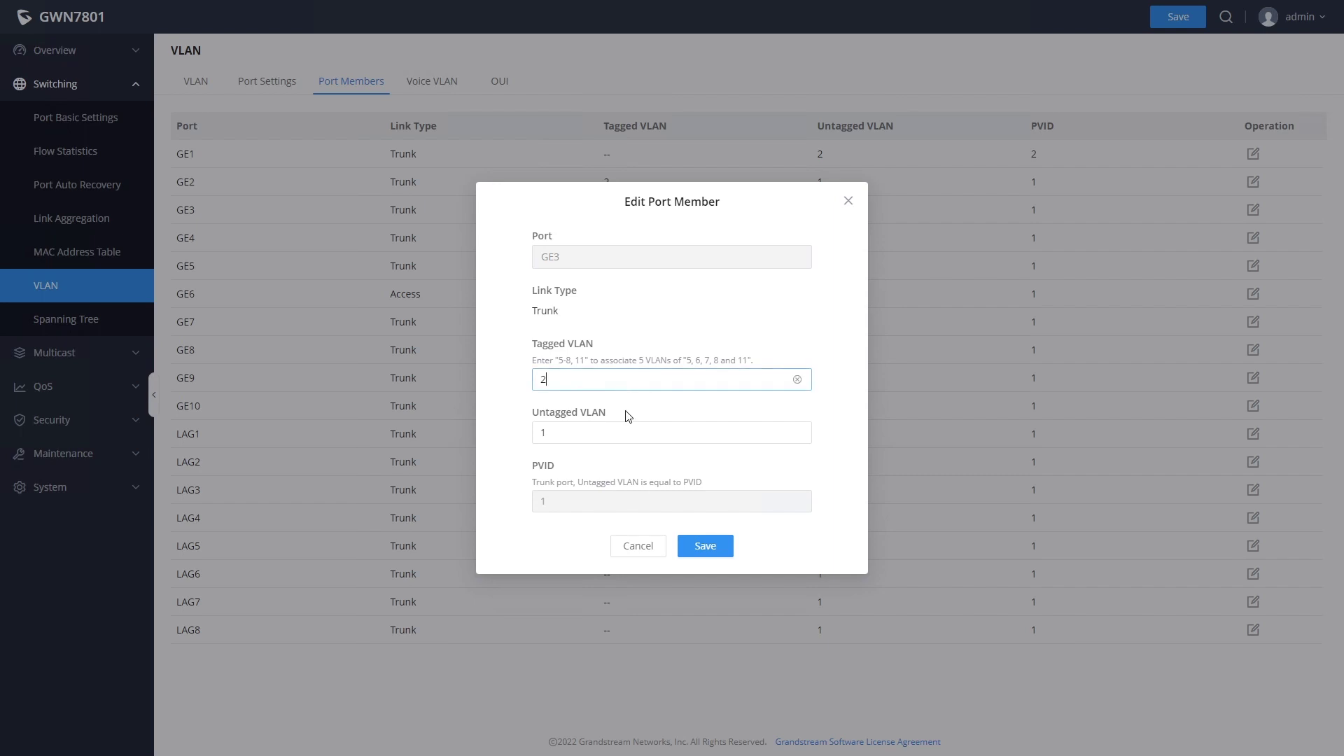
click(624, 431)
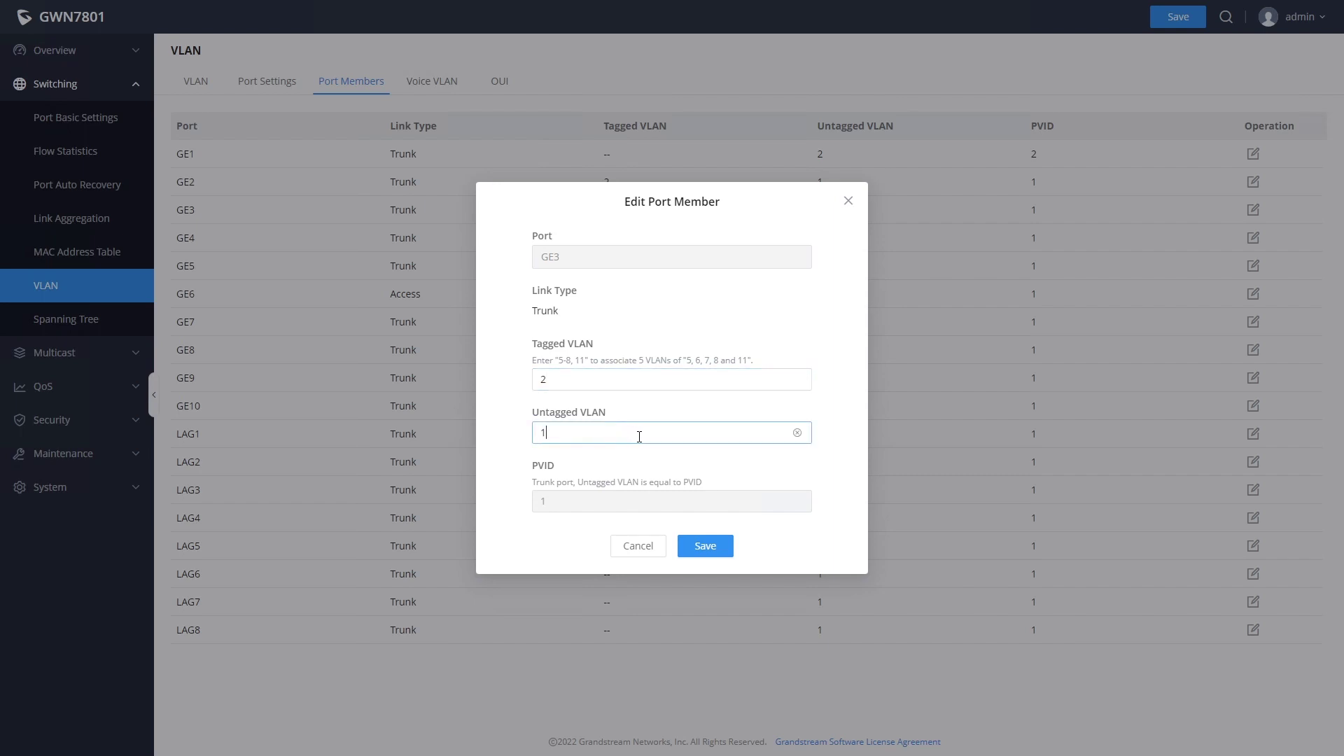
click(637, 547)
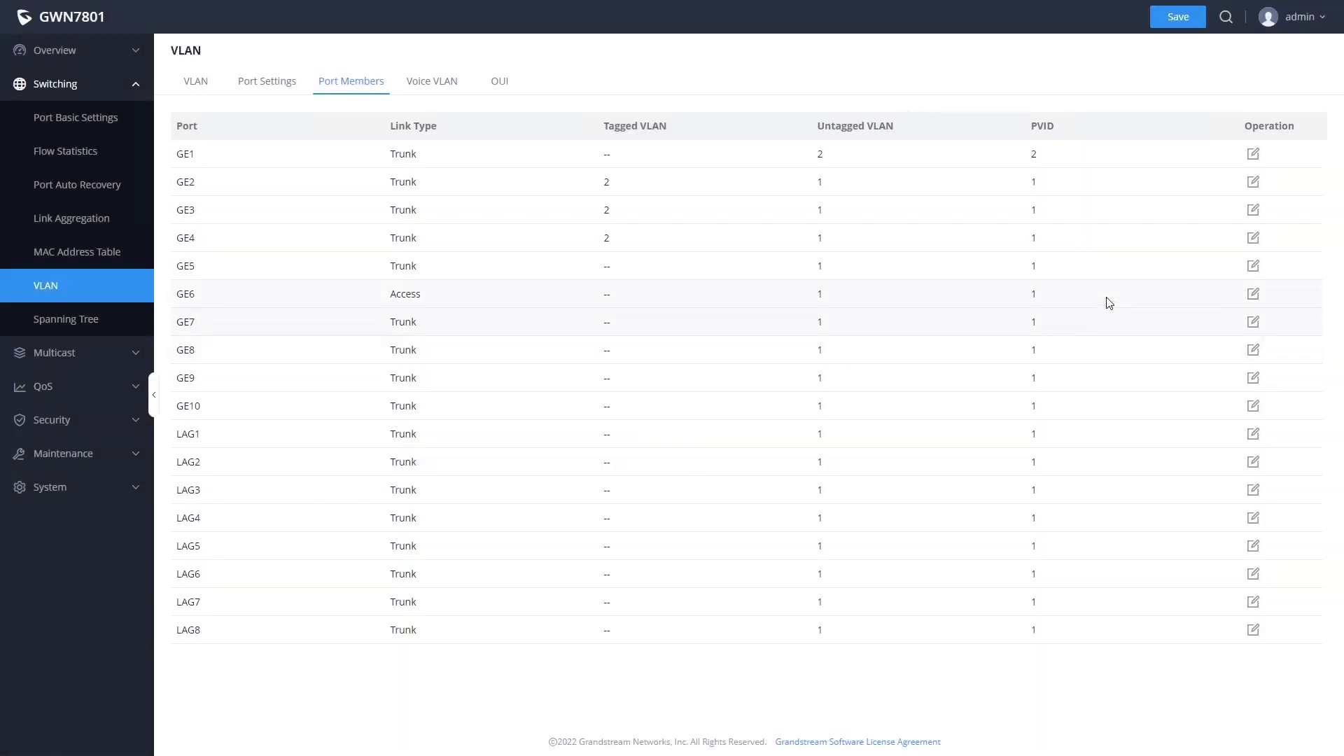
click(1251, 295)
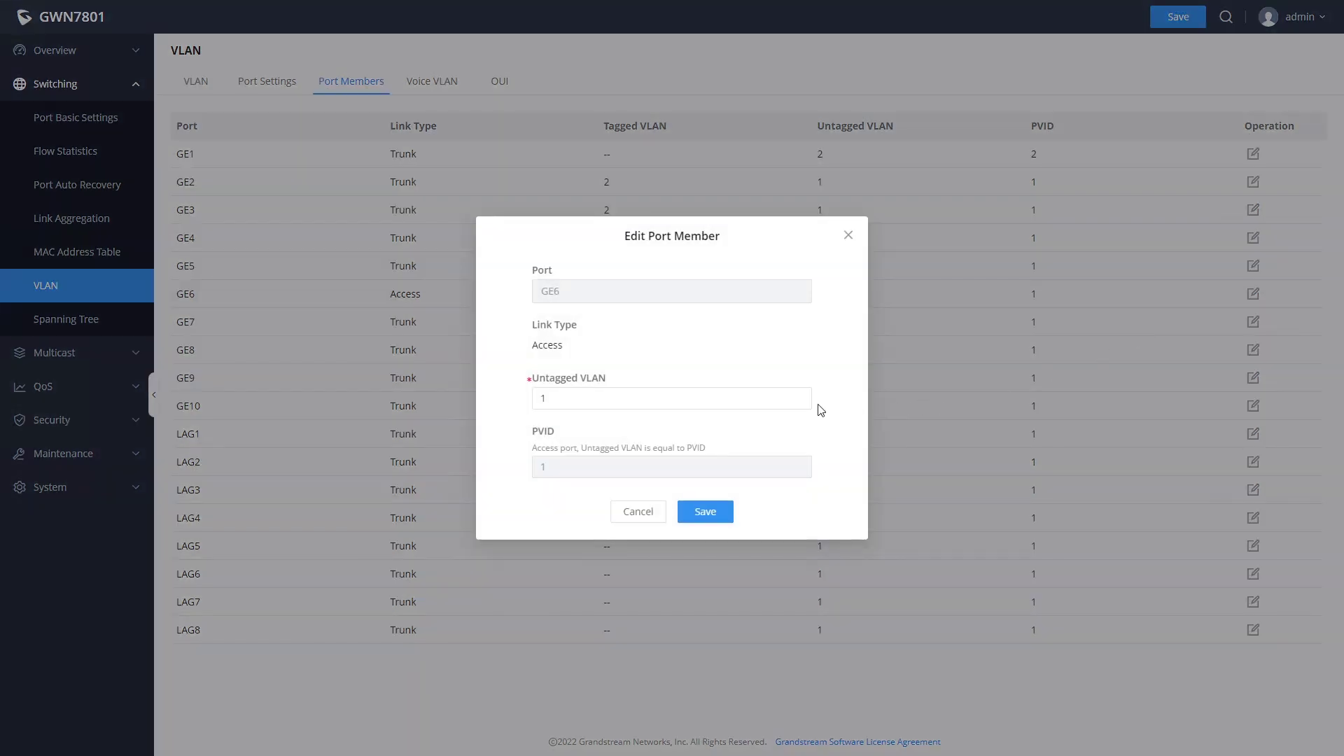
click(763, 394)
click(638, 512)
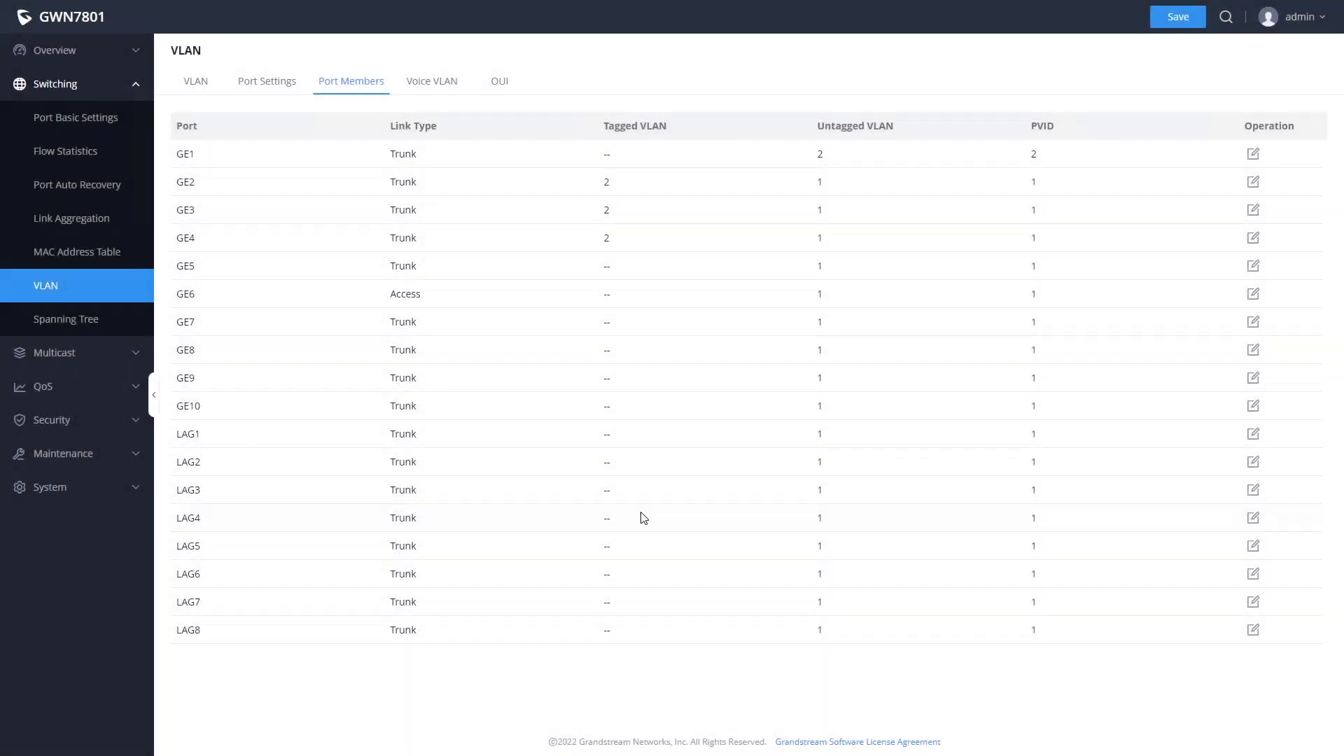
- Enable voice VLAN globally using VLAN ID 2
click(434, 83)
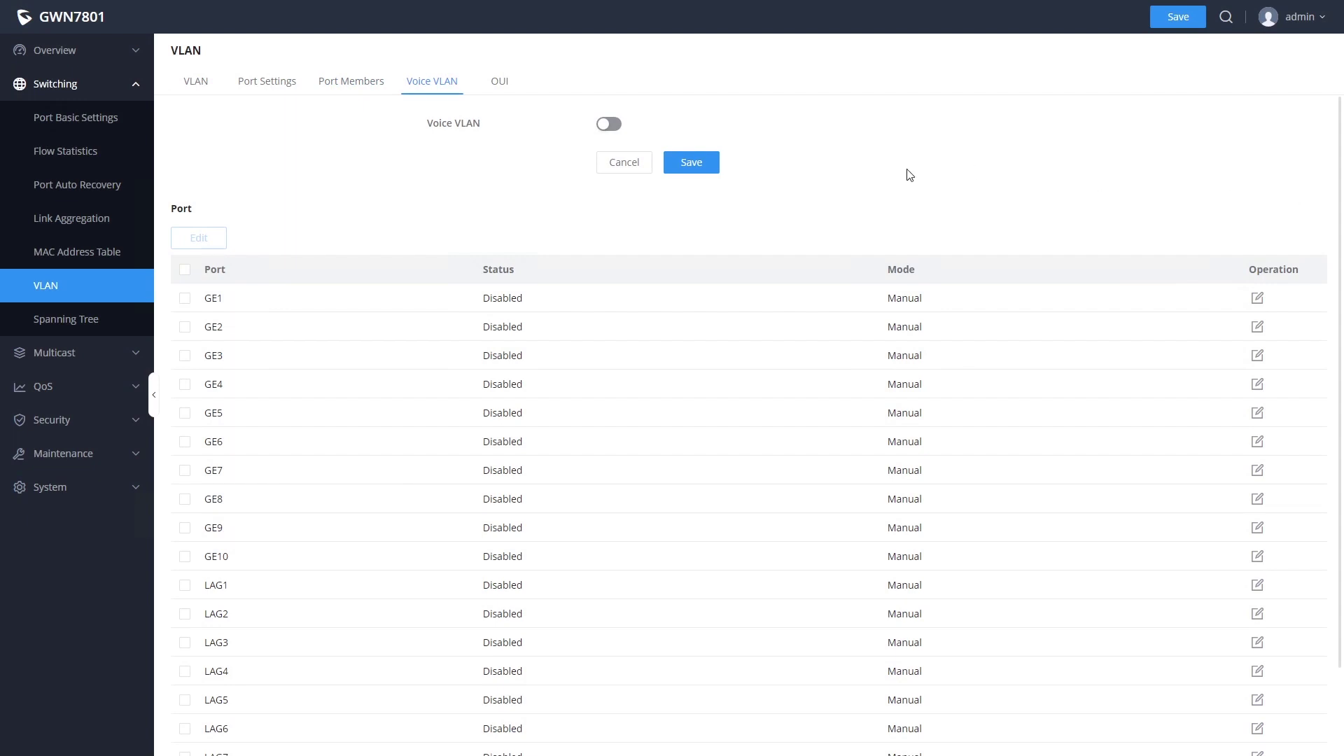
click(610, 125)
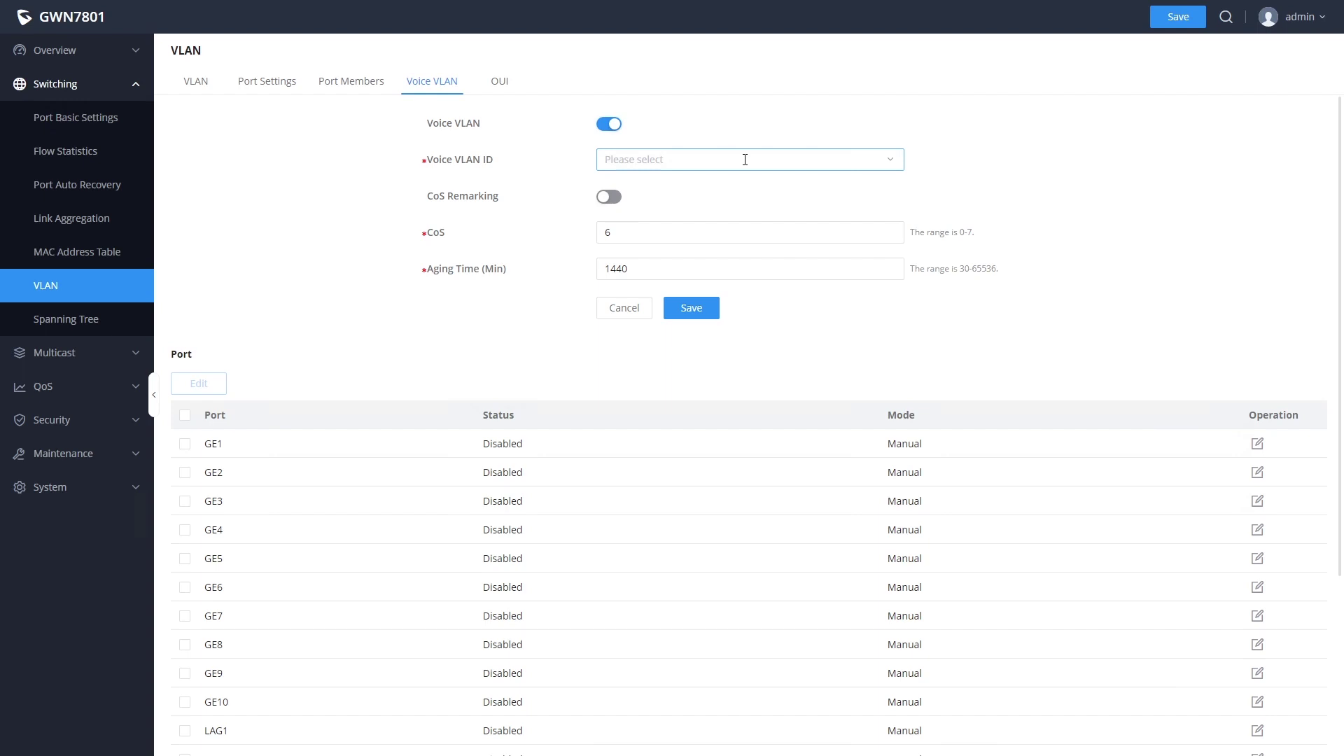
click(745, 160)
click(637, 192)
click(691, 314)
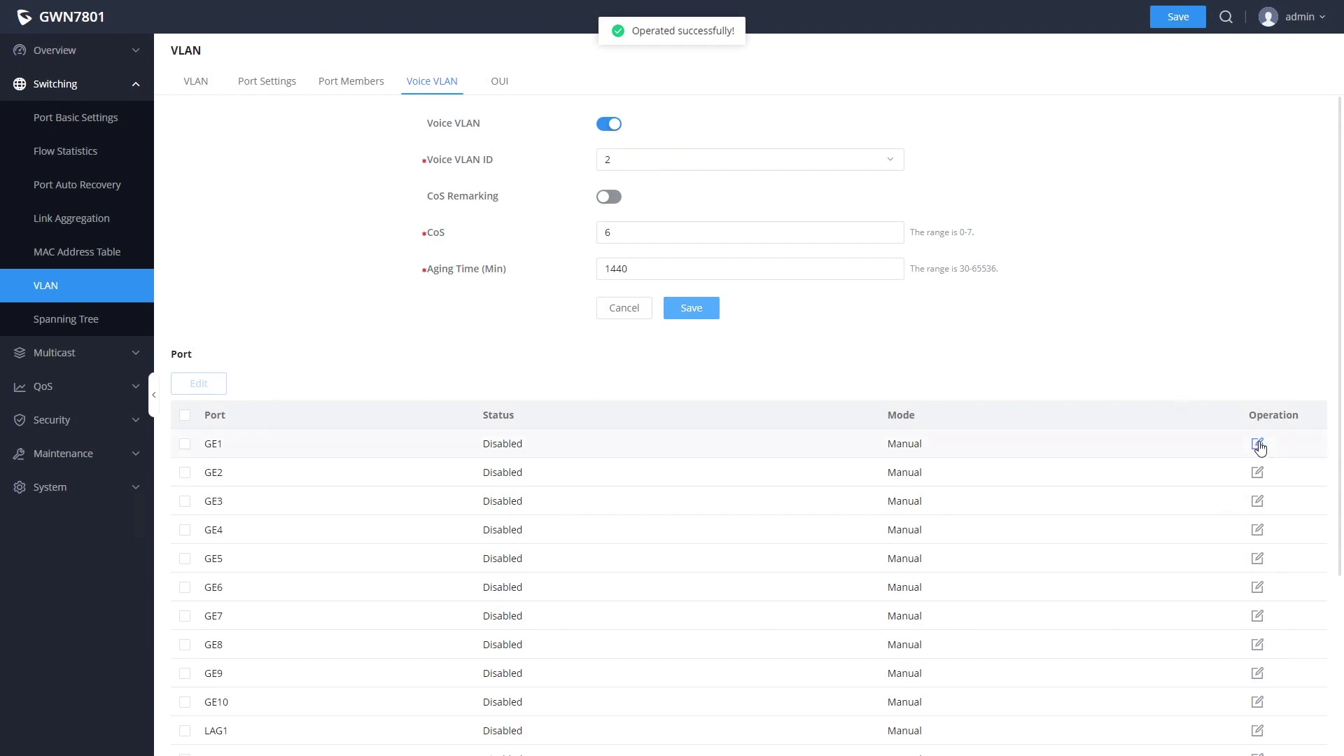
- Turn on voice VLAN status for ports GE1, GE2, GE3 and GE4
click(1257, 443)
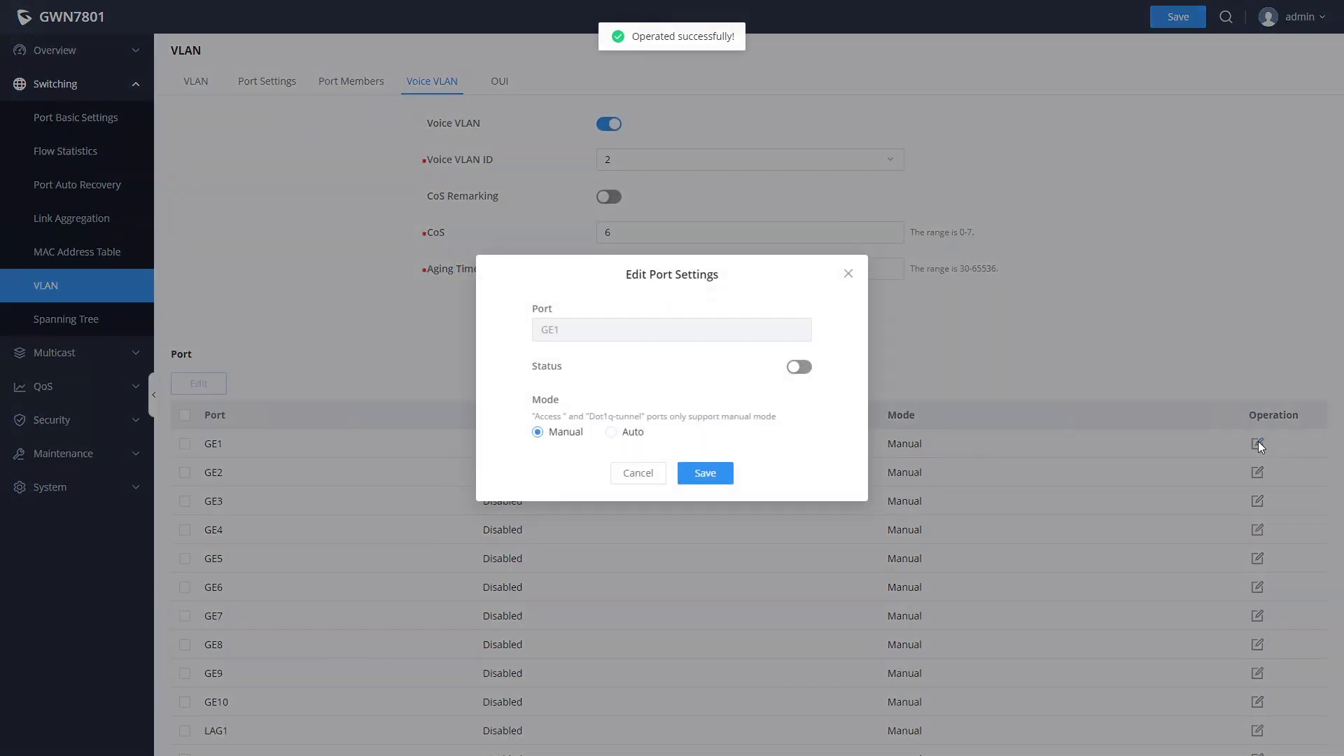
click(799, 368)
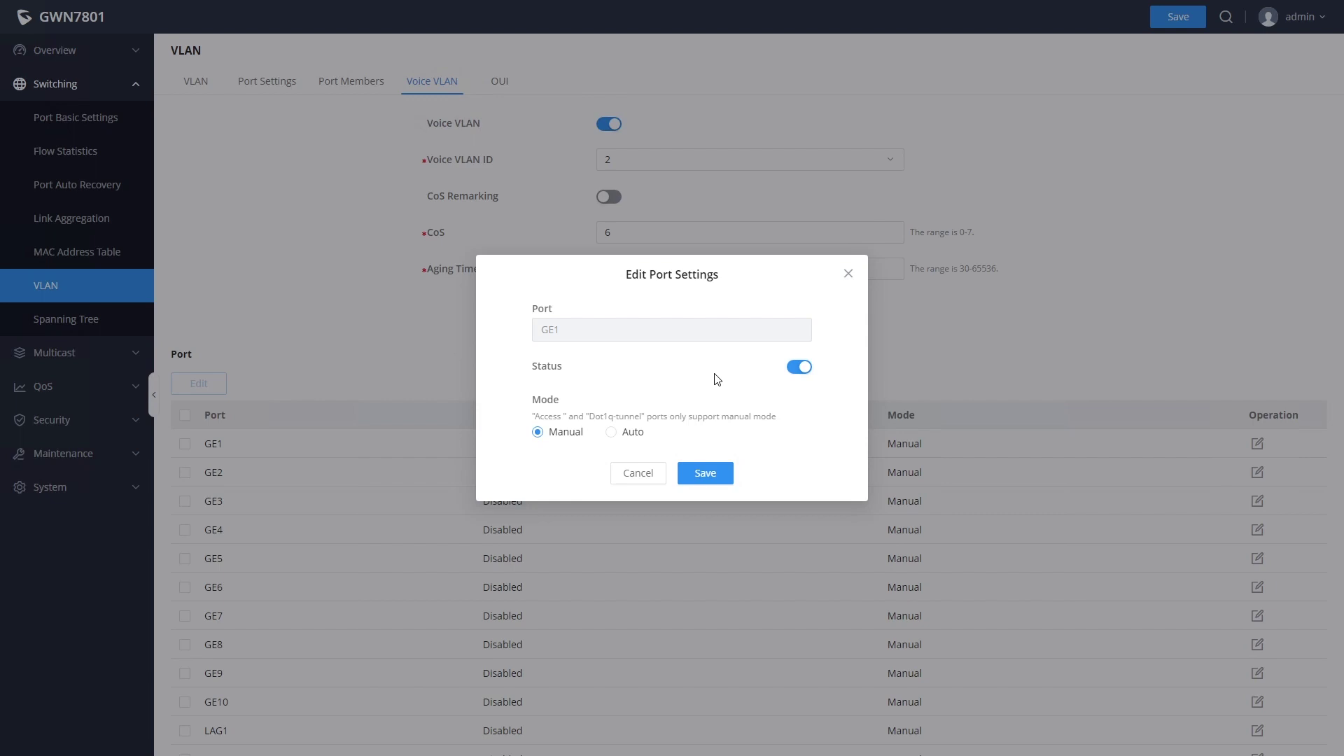
click(708, 470)
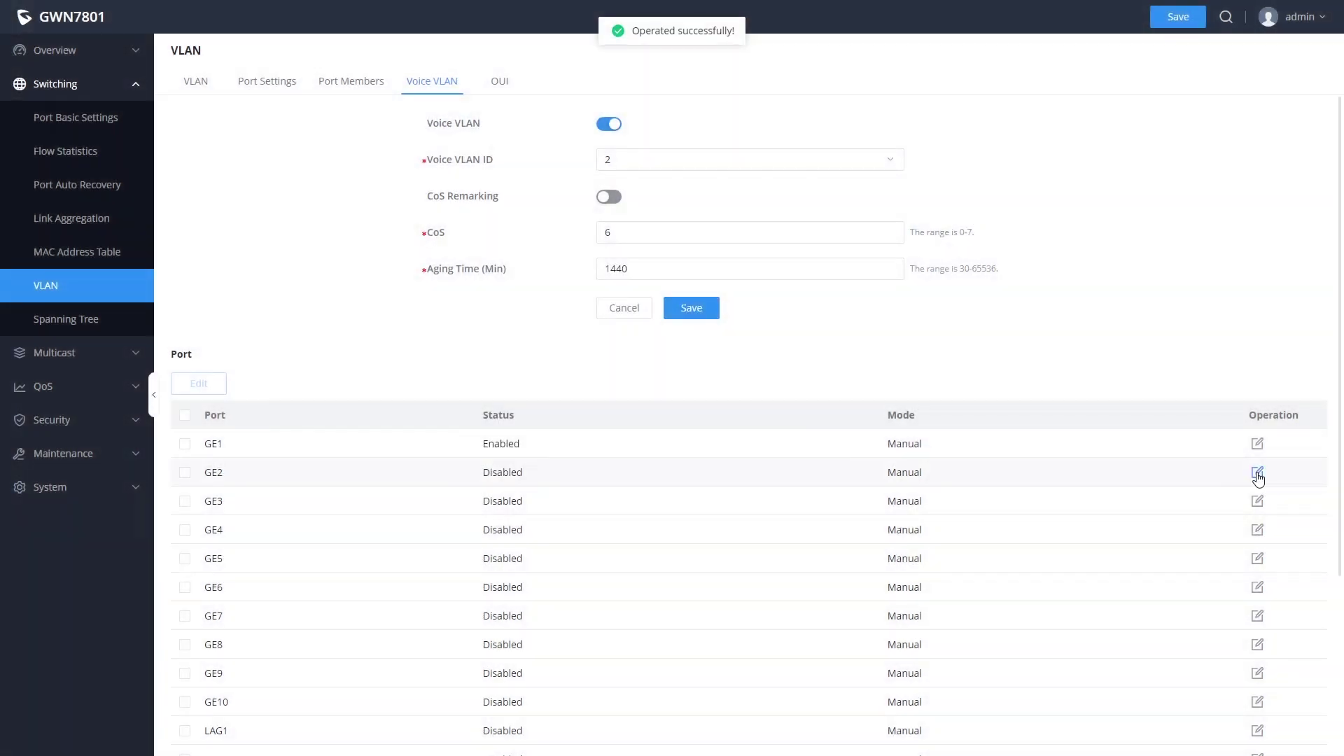
click(1258, 473)
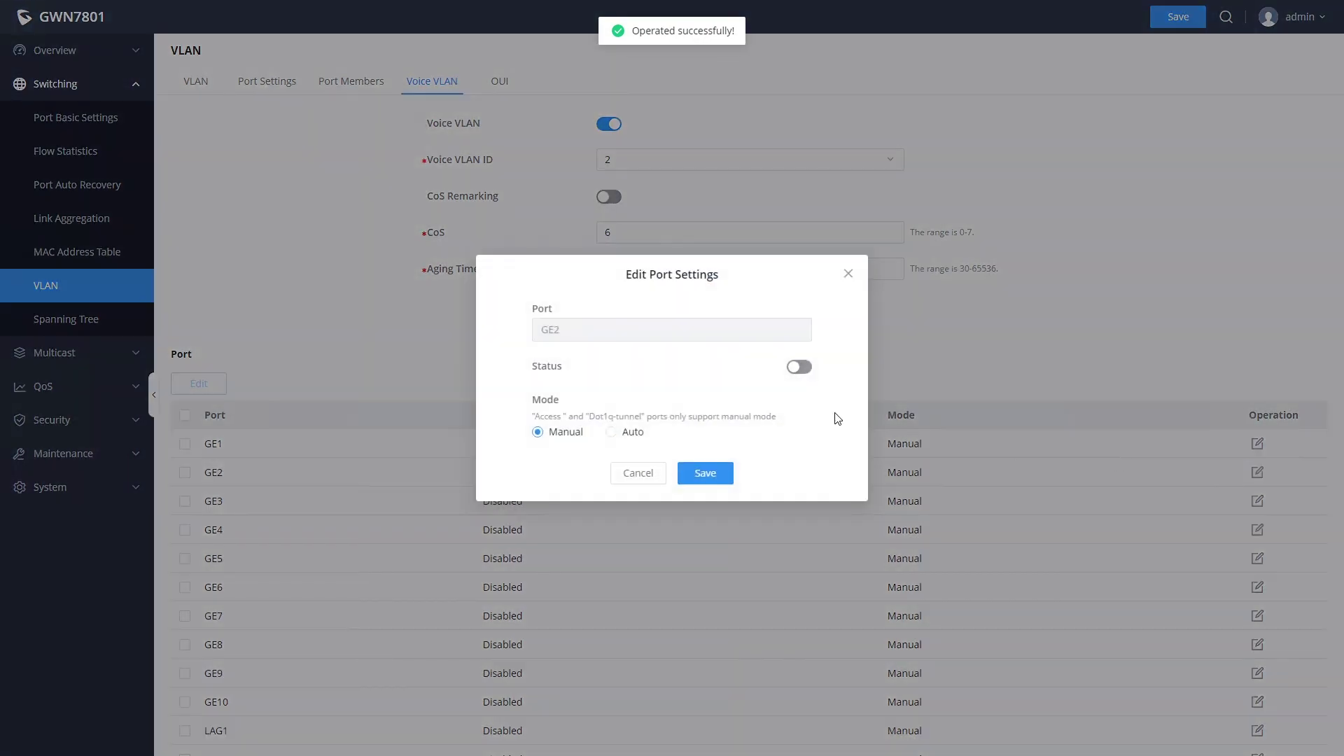
click(799, 367)
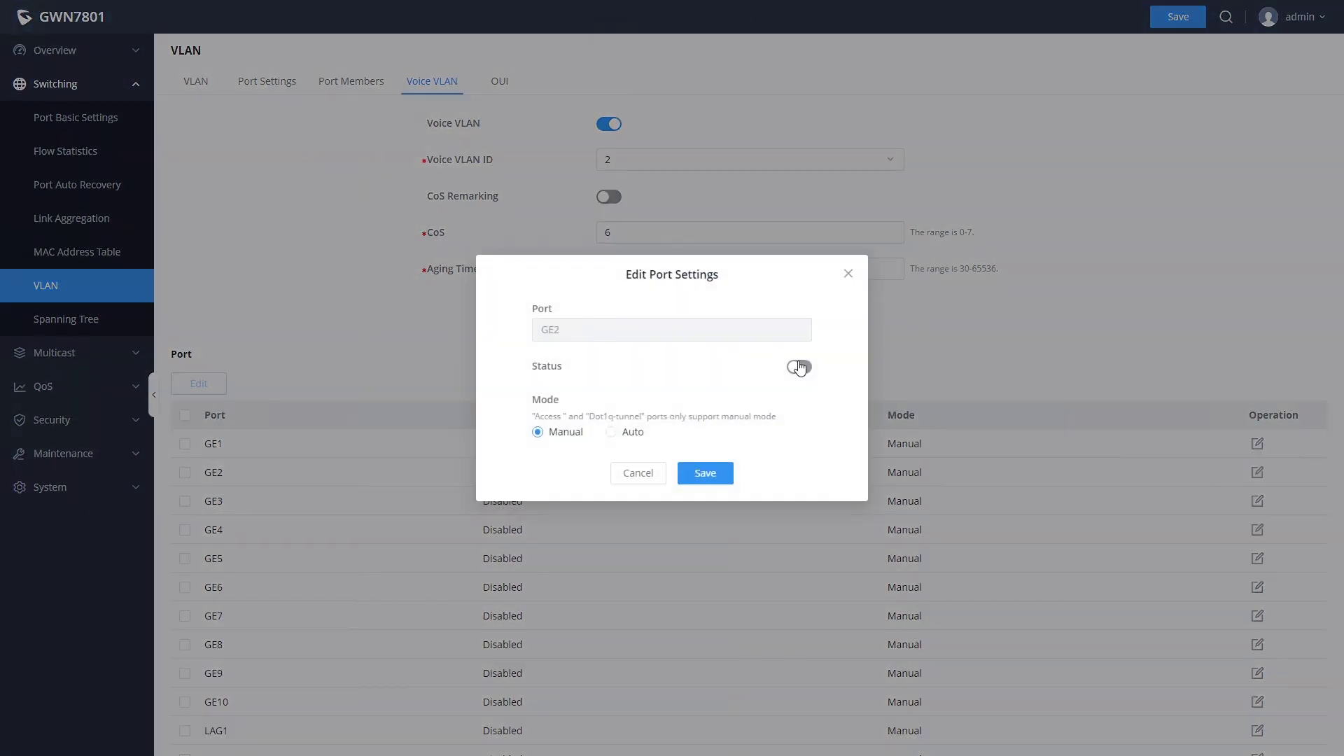
click(703, 474)
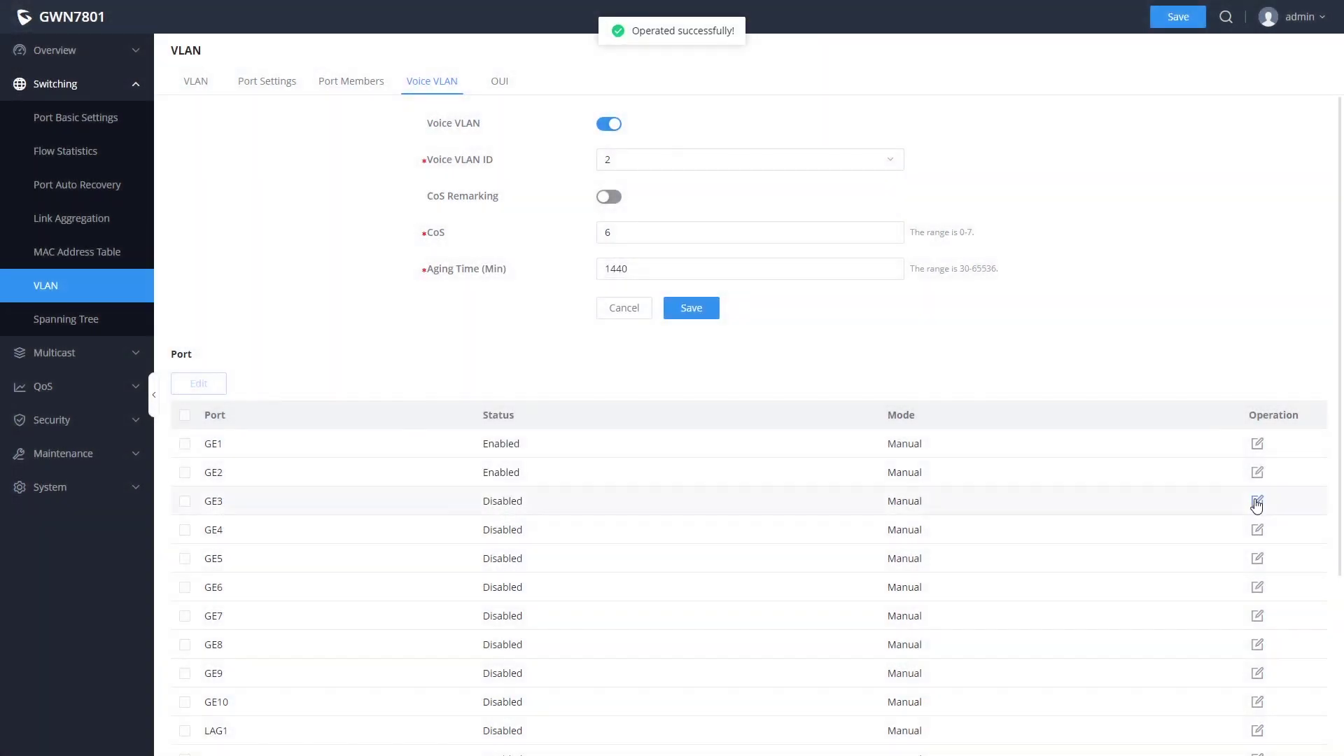
click(1257, 501)
click(799, 367)
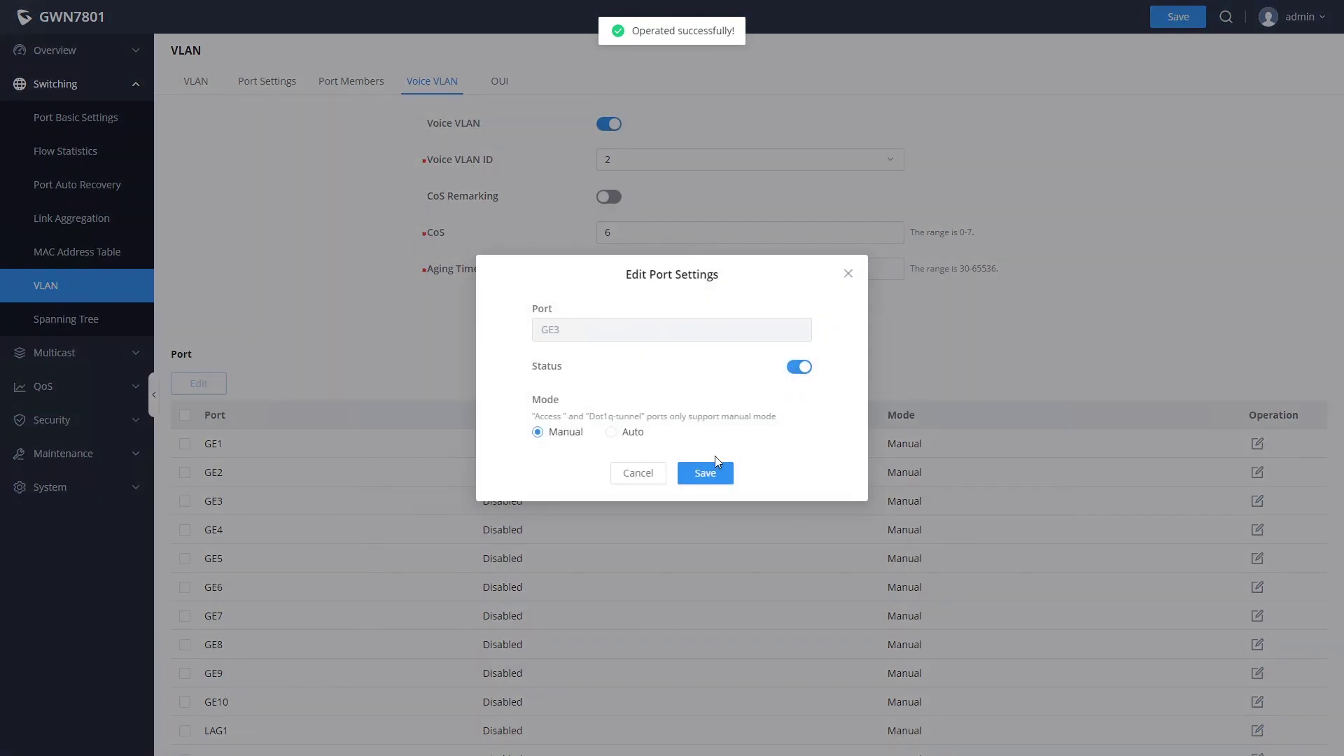
click(716, 473)
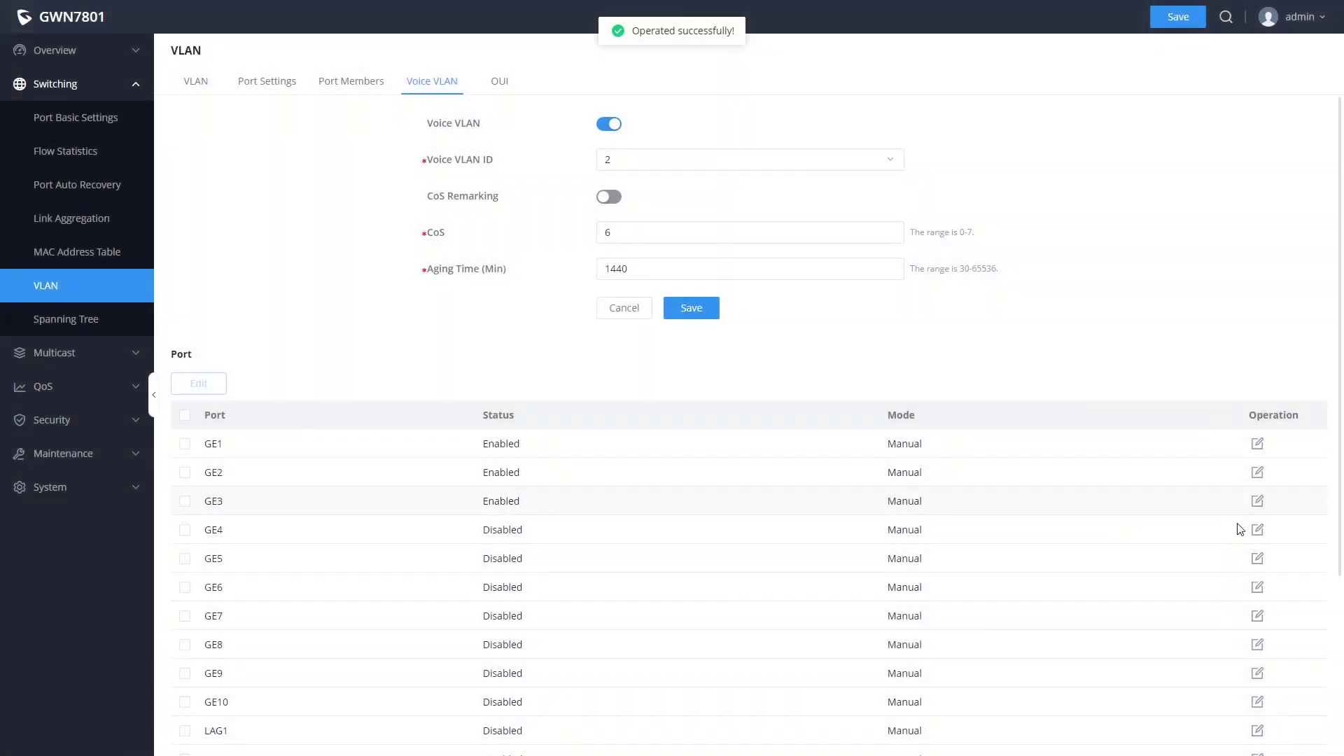
click(1257, 530)
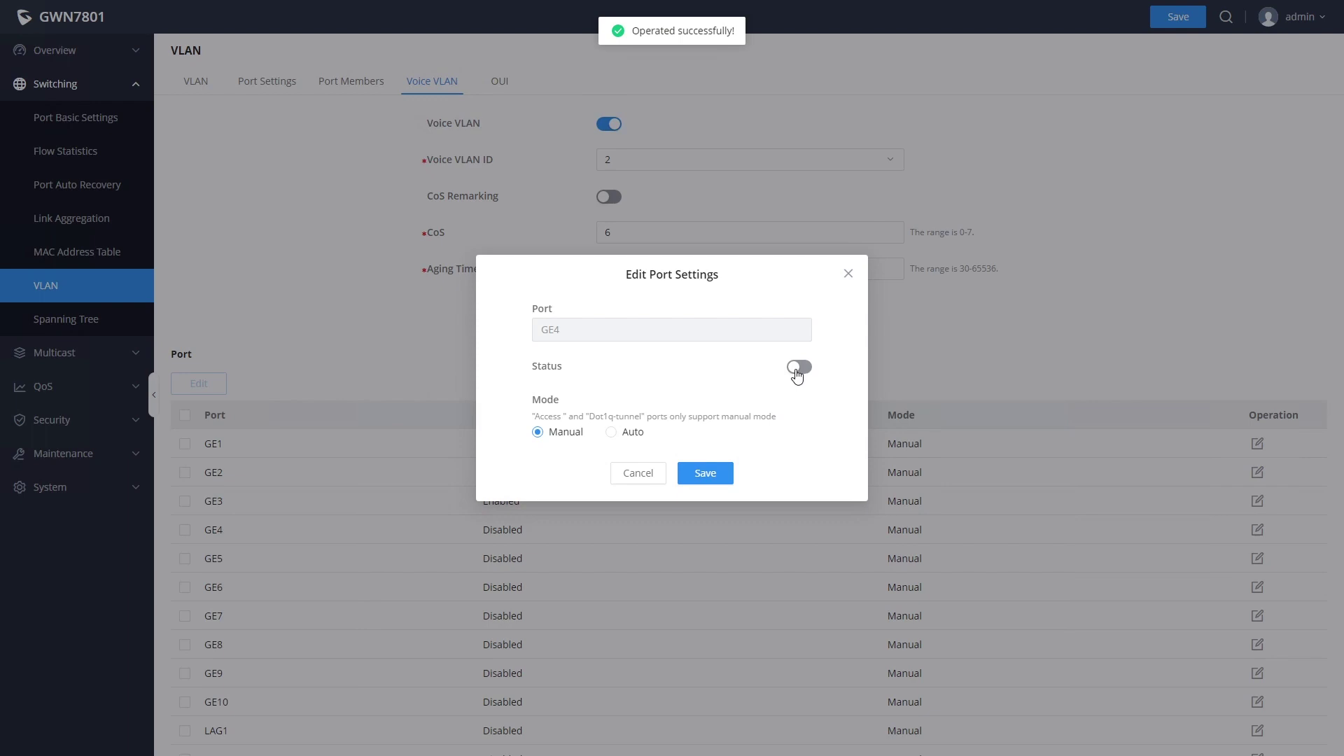
click(798, 367)
click(709, 476)
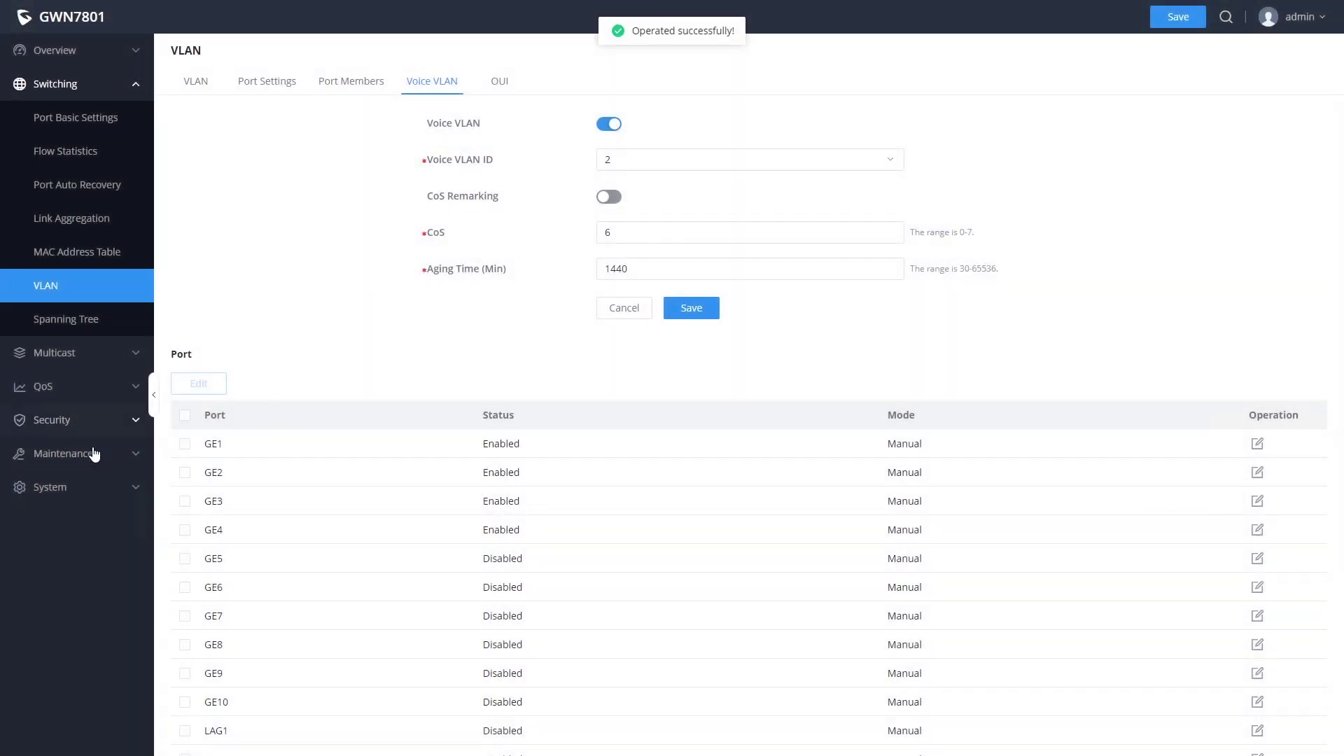
- Navigate via the Maintenance section to the LLDP/LLDP-MED global settings page
click(94, 455)
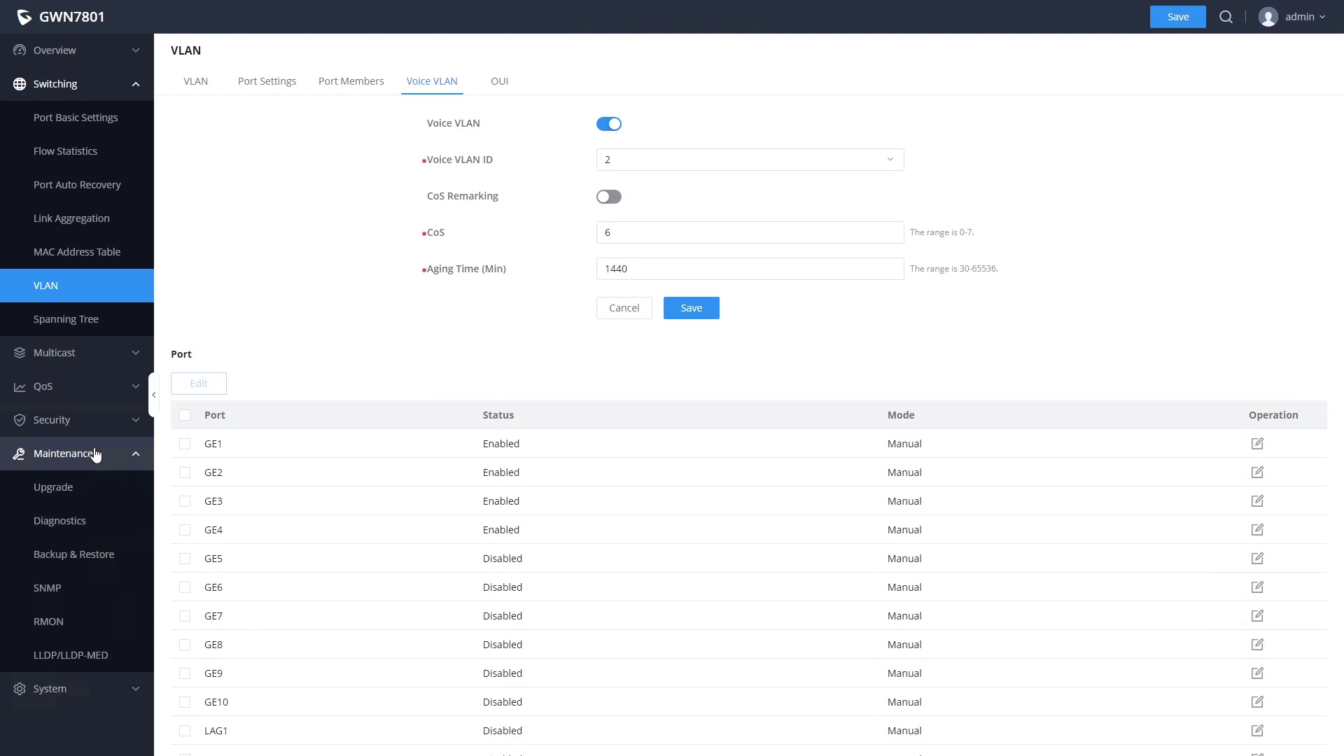
click(71, 486)
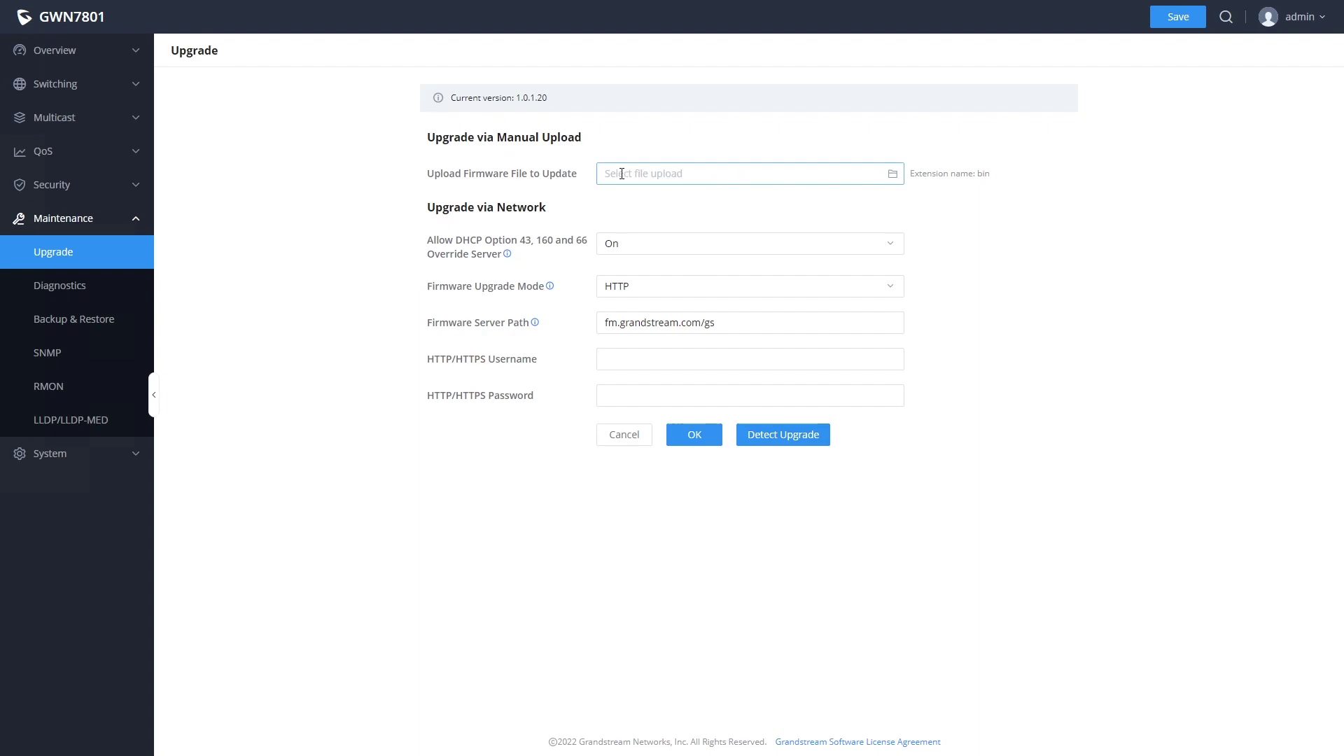
click(72, 420)
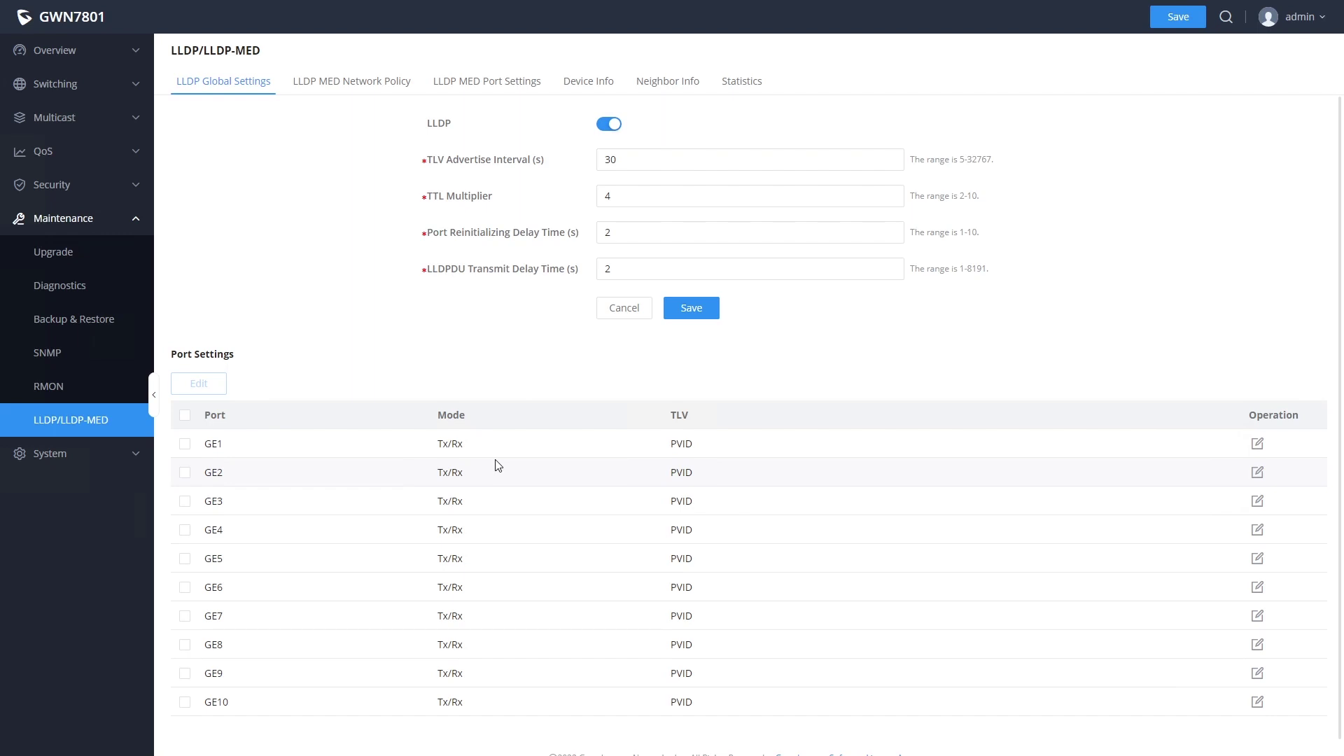
- Add an LLDP-MED voice network policy for VLAN 2 with CoS 6 and DSCP 46
click(369, 84)
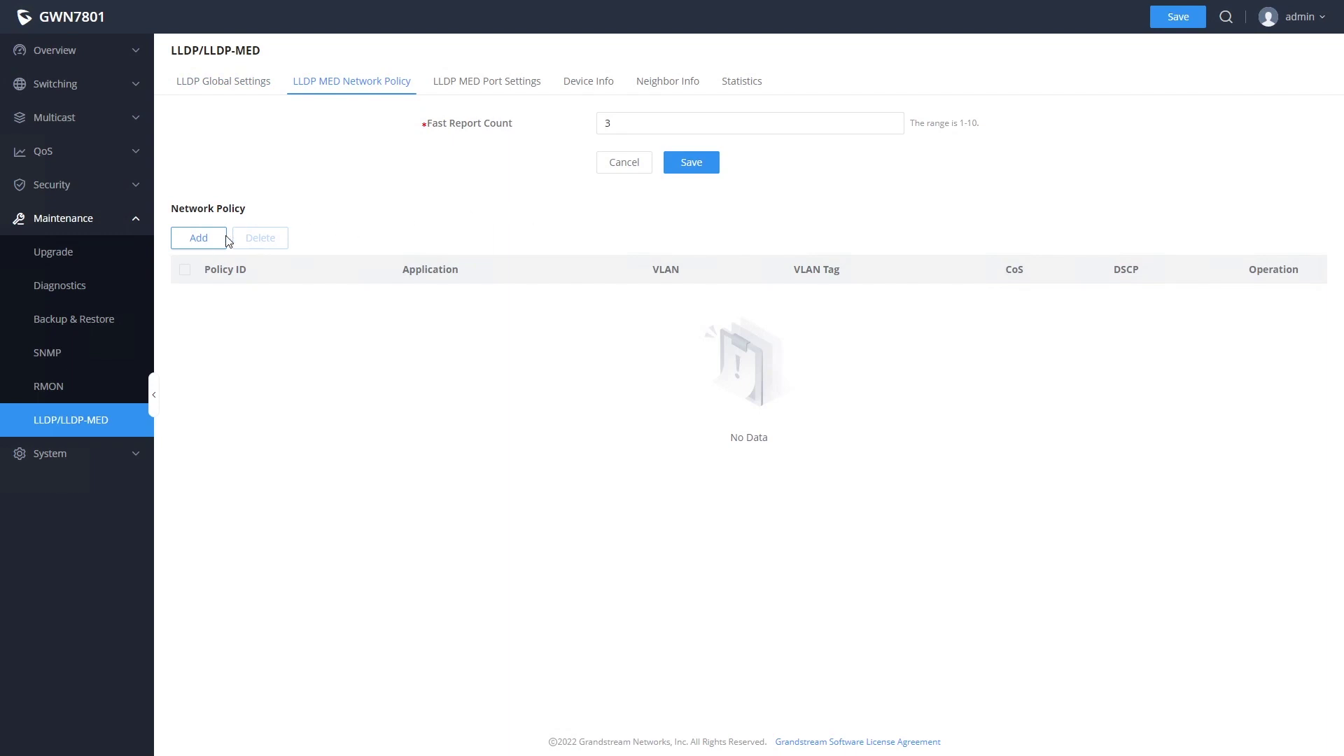
click(198, 238)
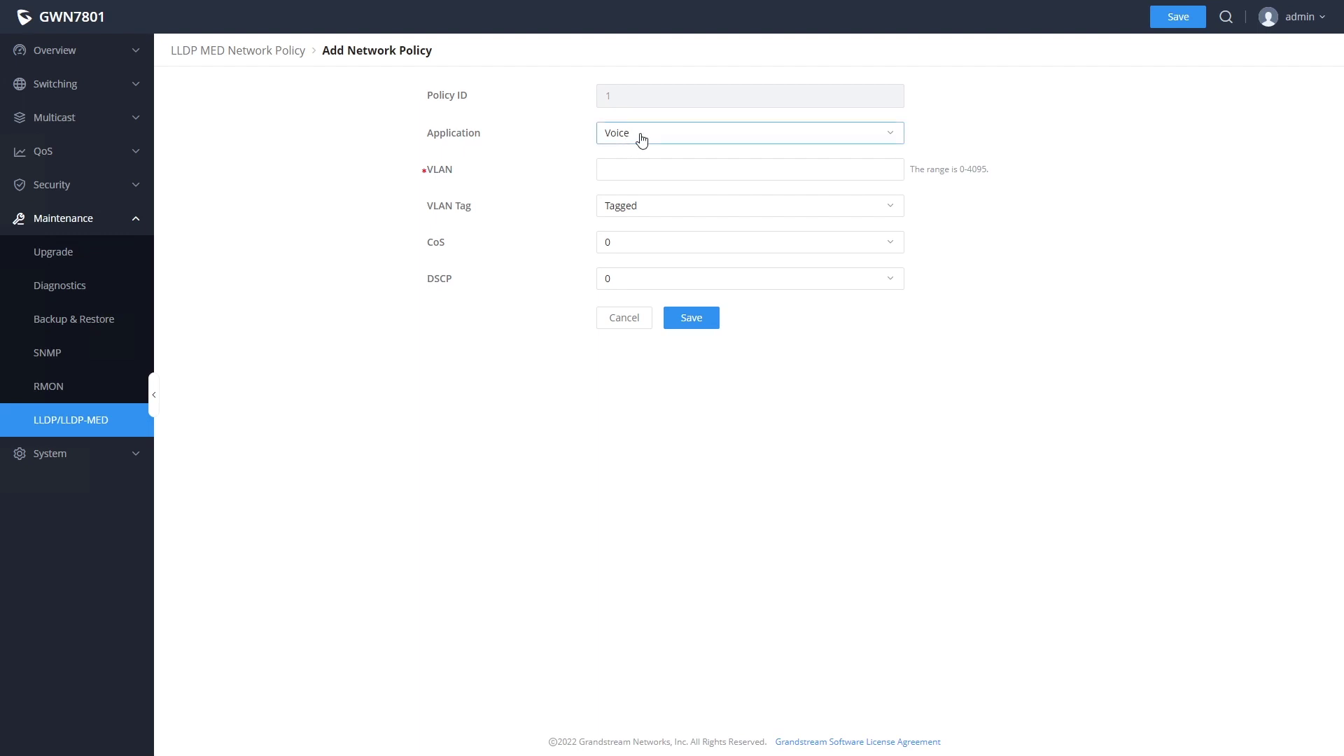
click(642, 167)
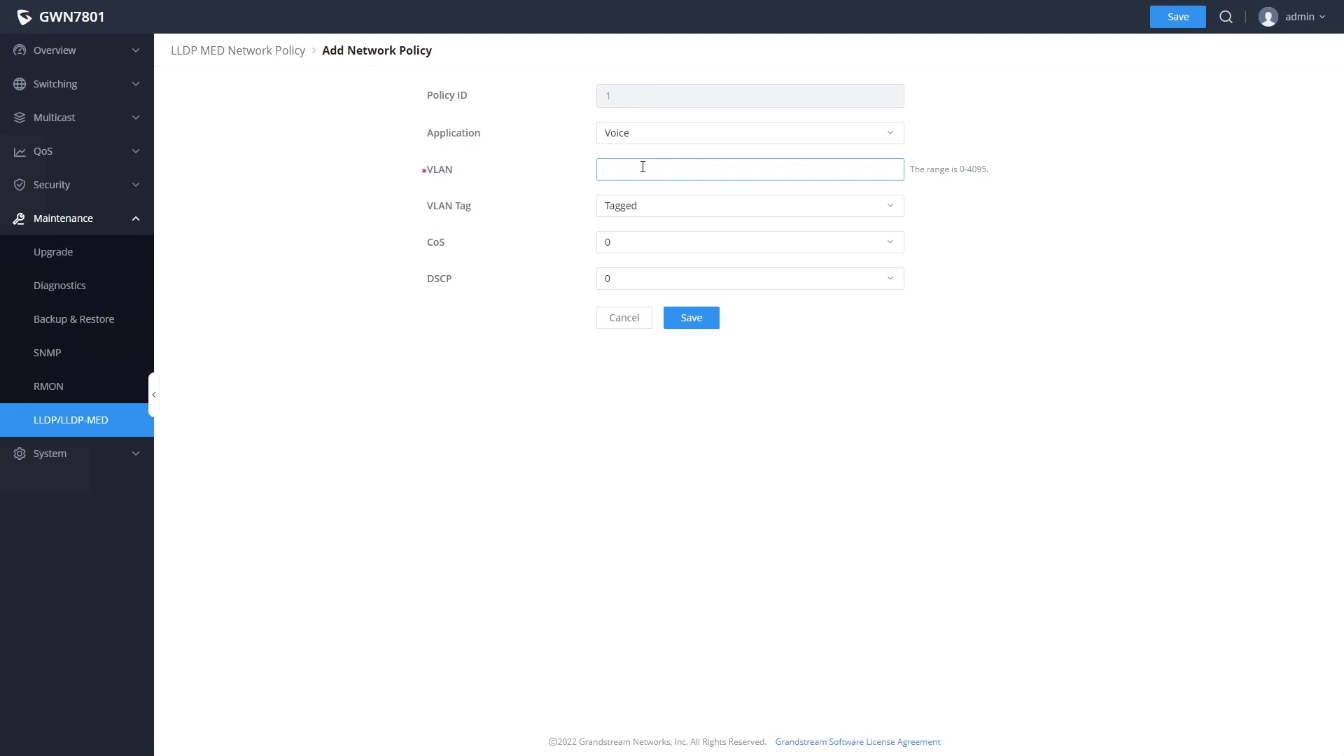
text(2)
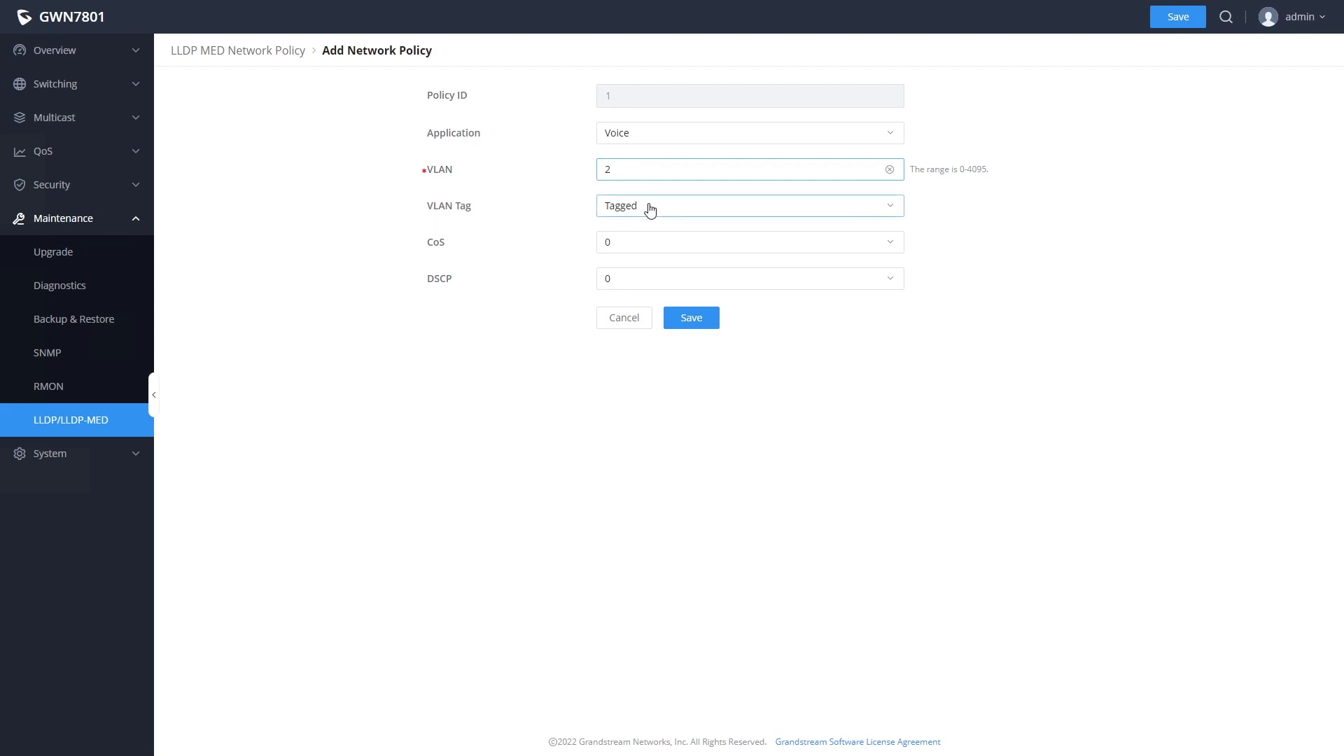
click(639, 245)
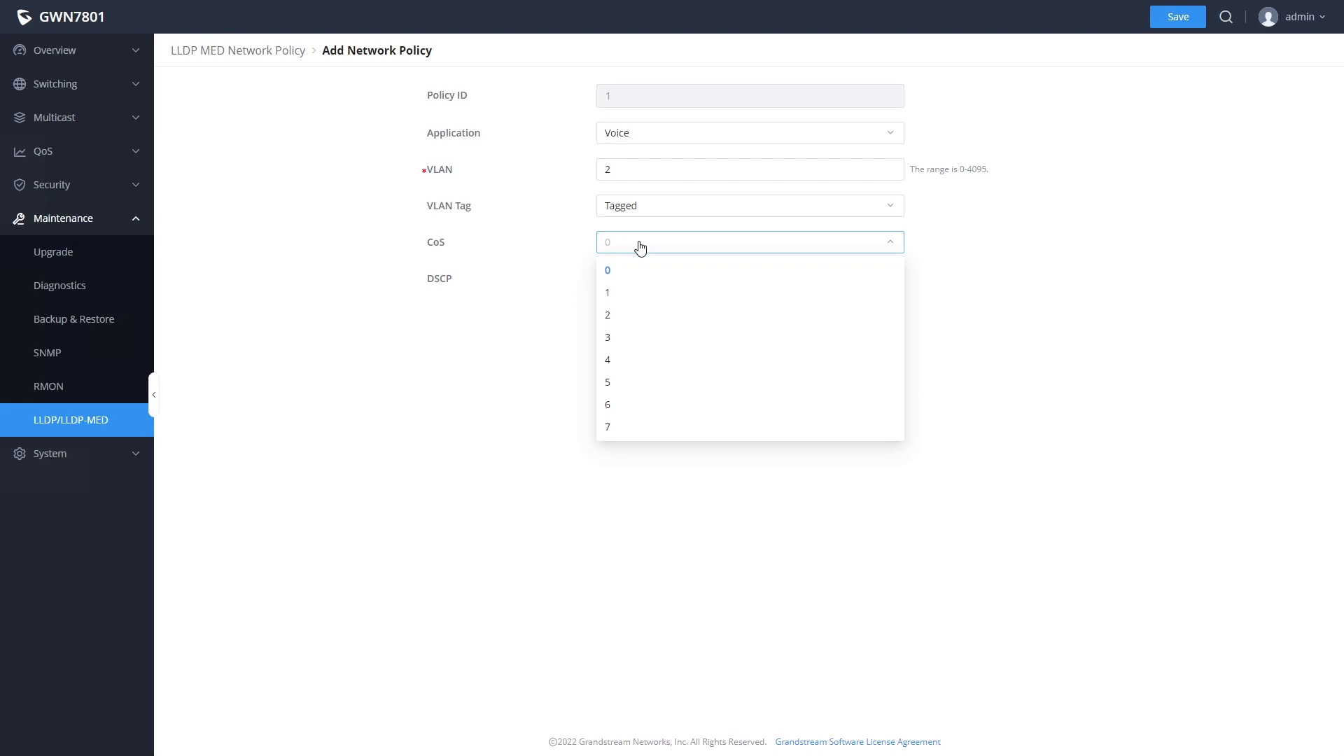
click(621, 404)
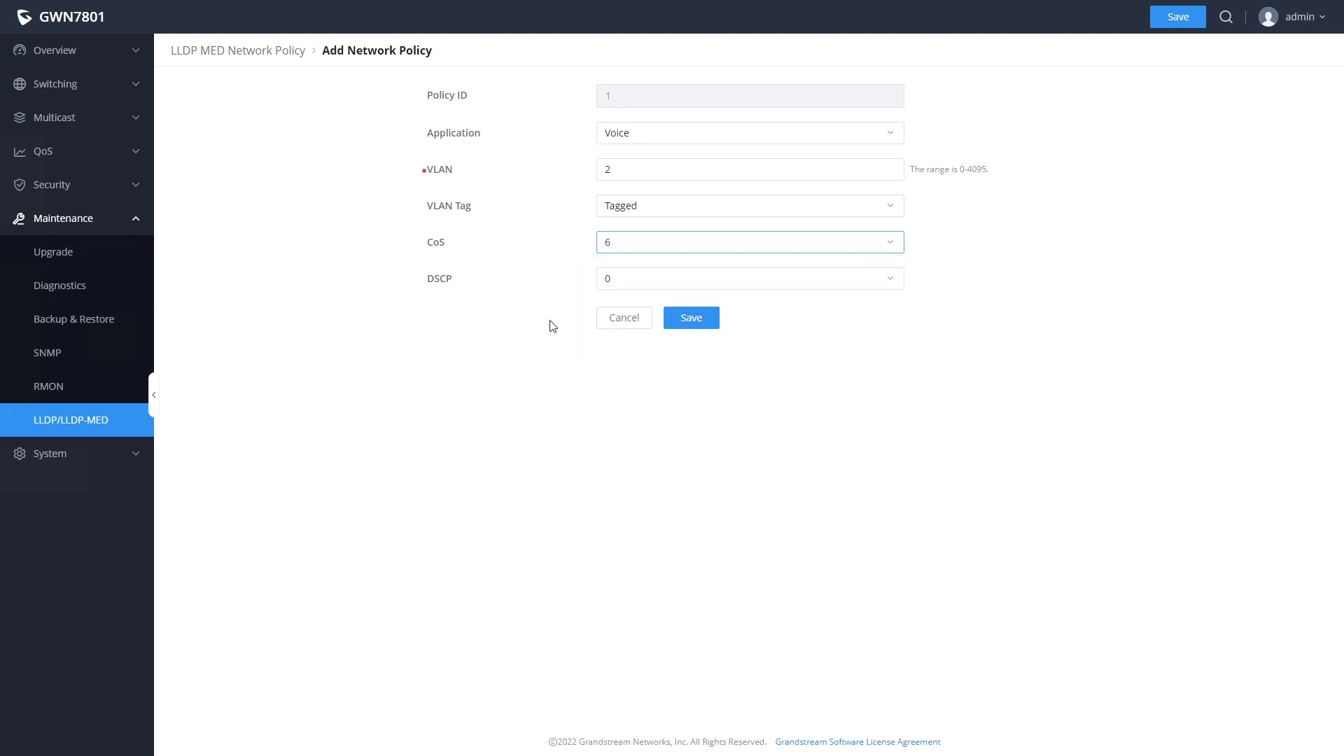
click(640, 283)
scroll(658, 390, down, 15)
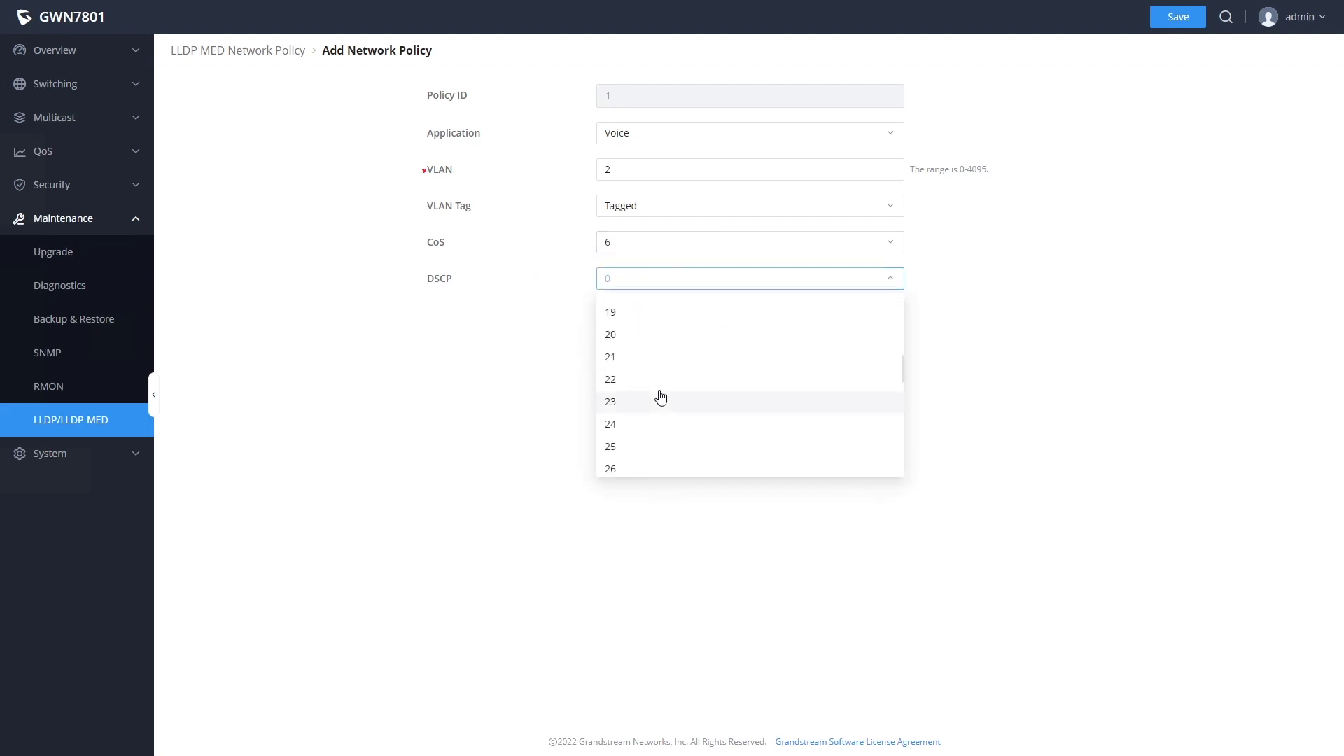
scroll(639, 333, up, 1)
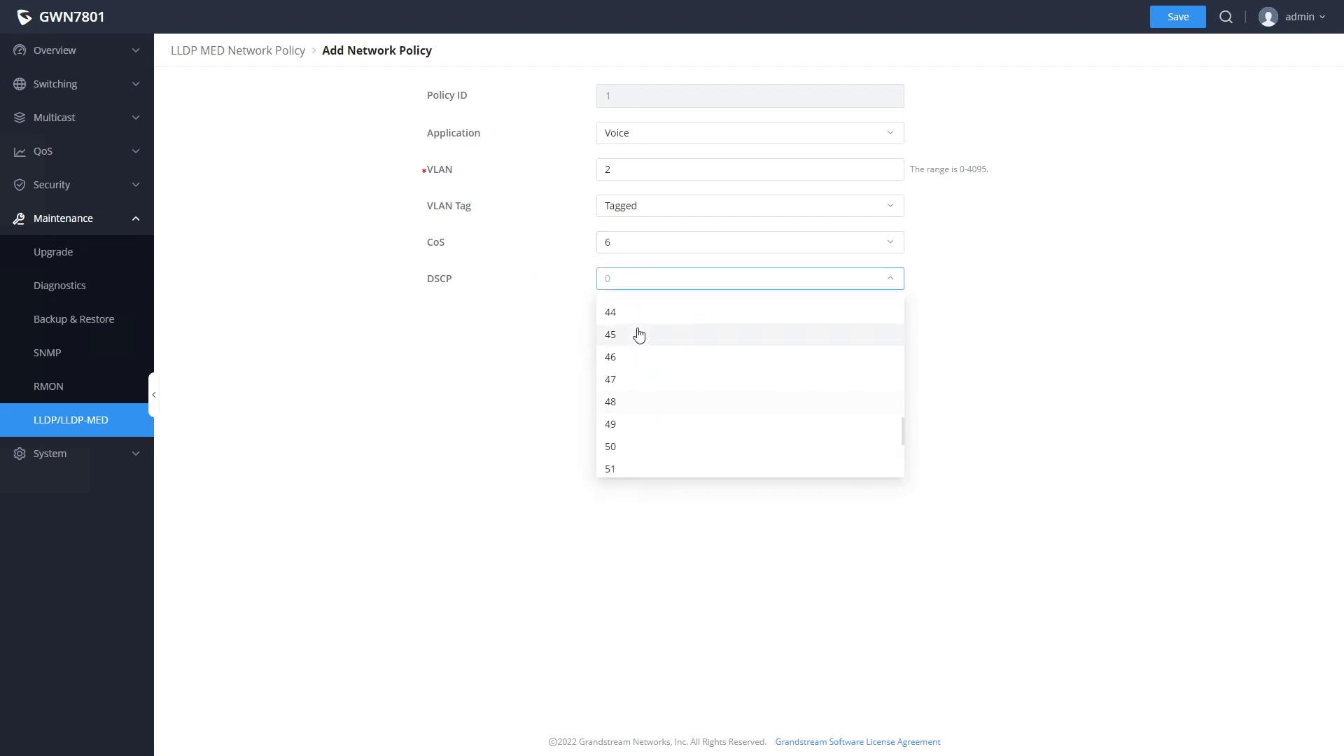
click(628, 358)
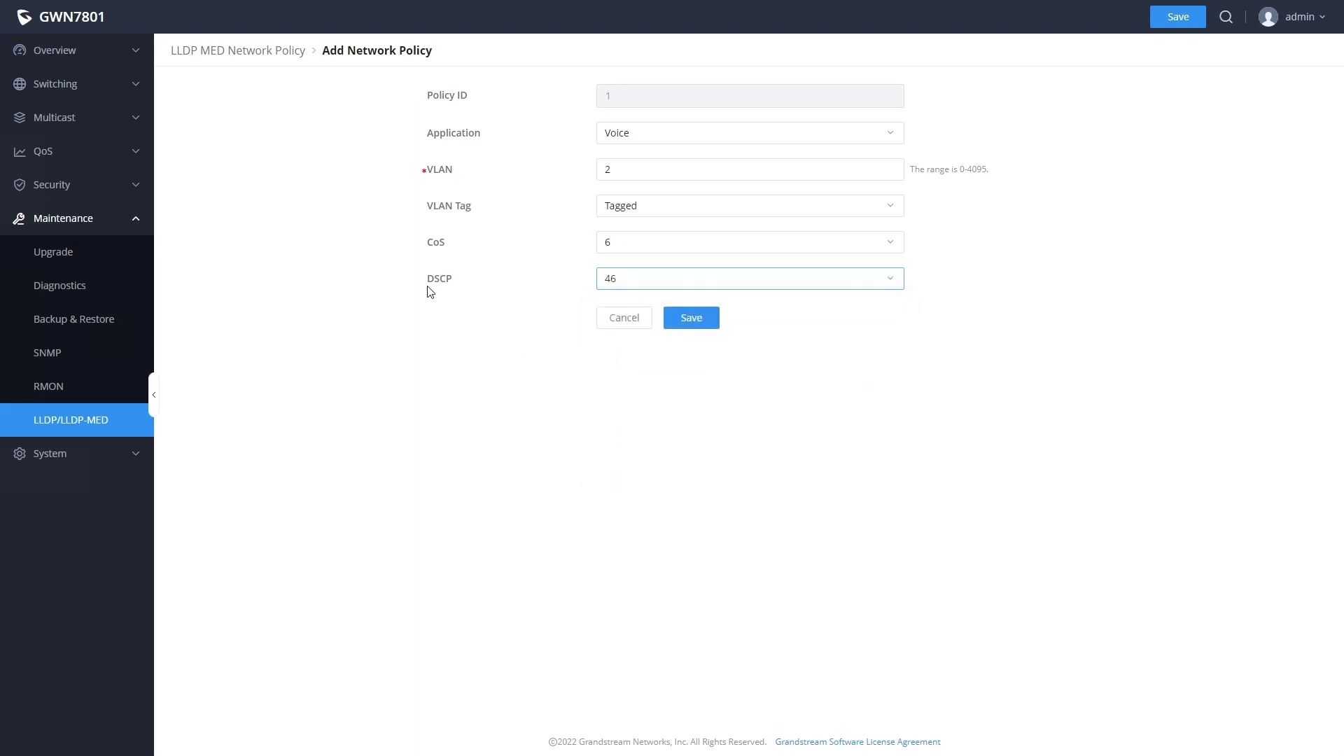
click(689, 318)
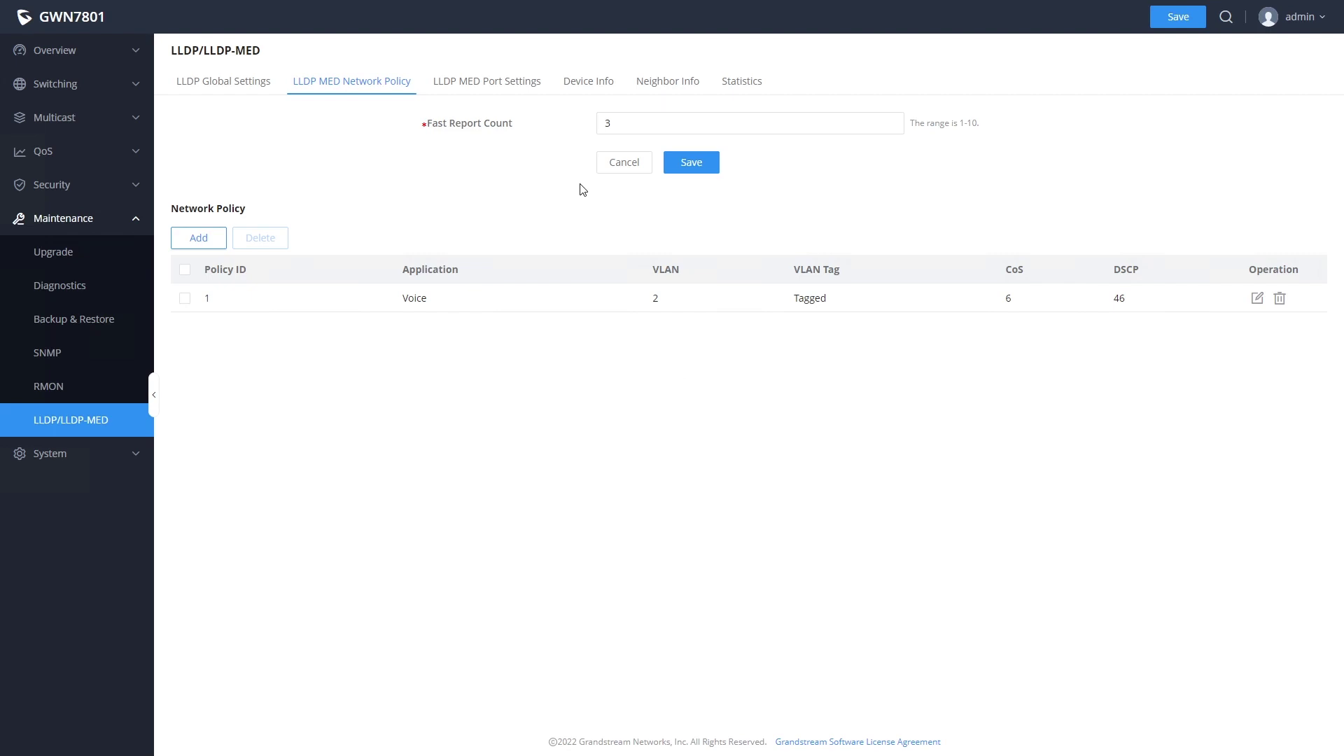
- Enable GE1's Network Policy TLV with the Voice application and policy 1
click(490, 86)
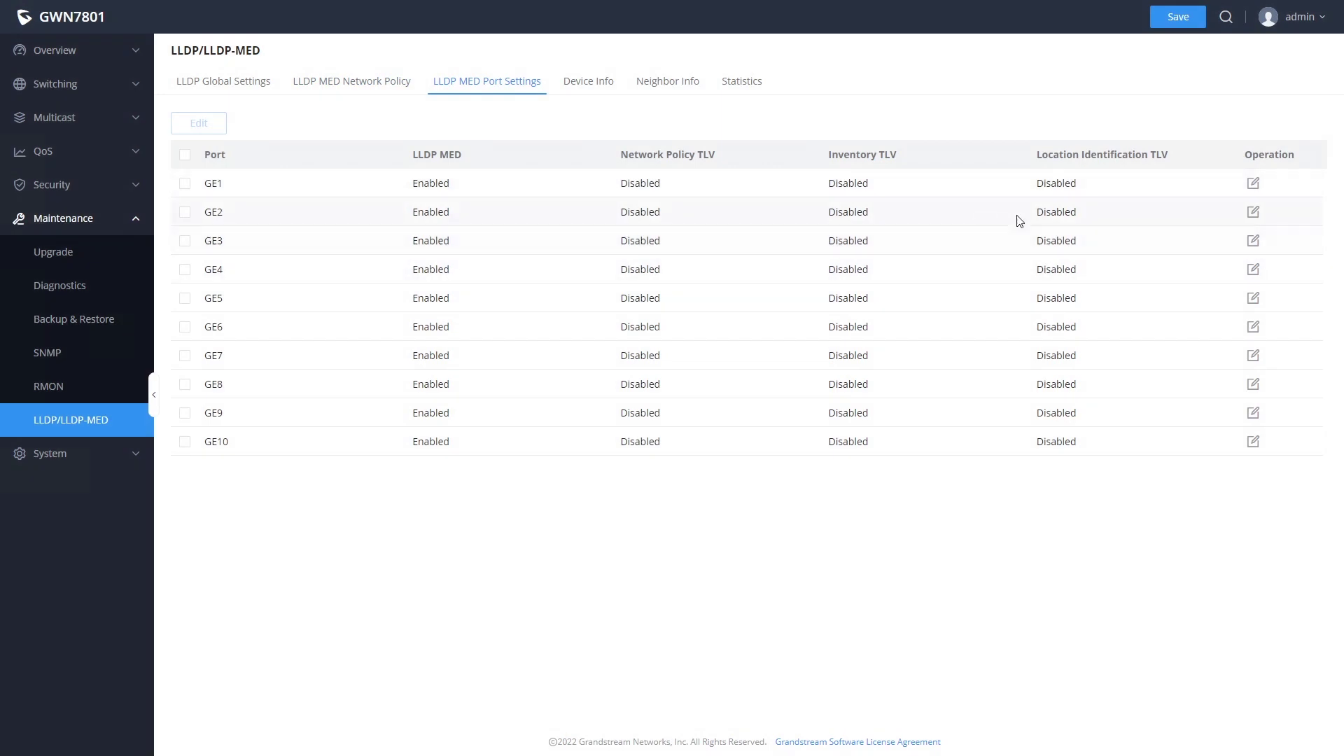
click(1253, 185)
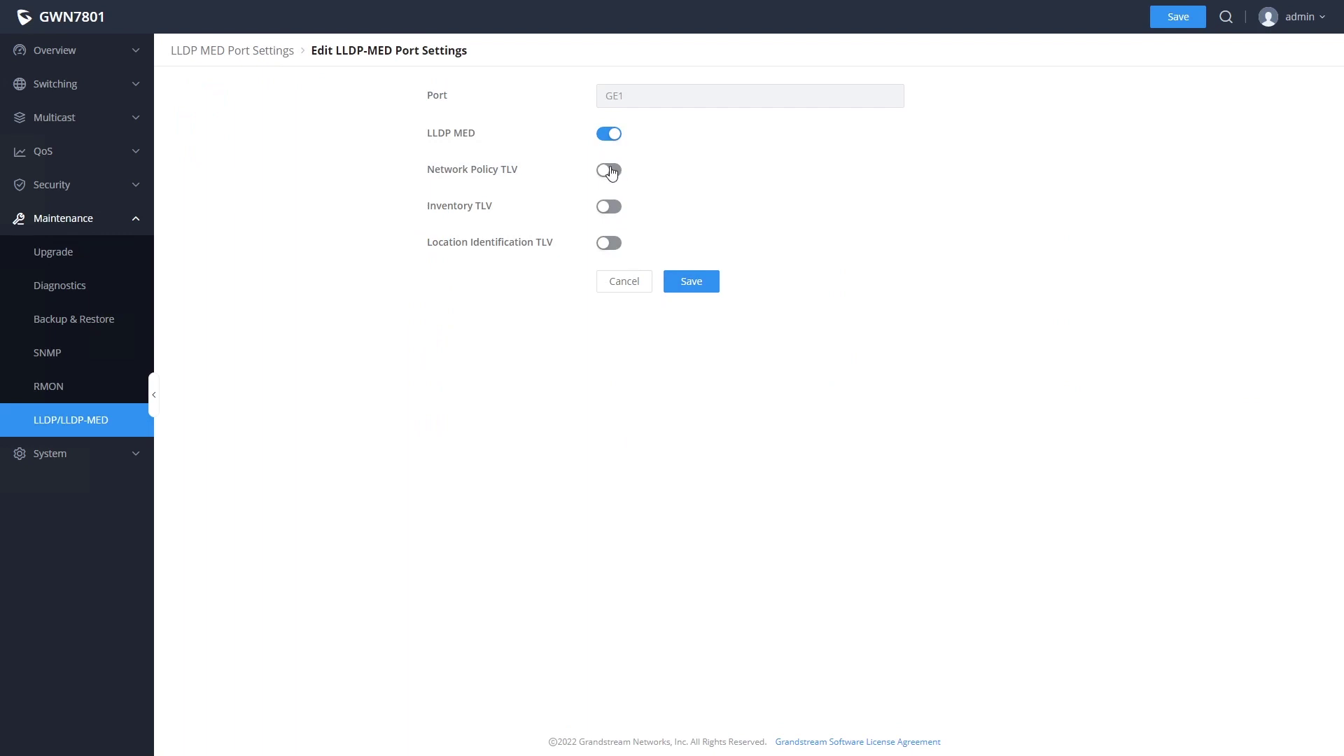
click(609, 170)
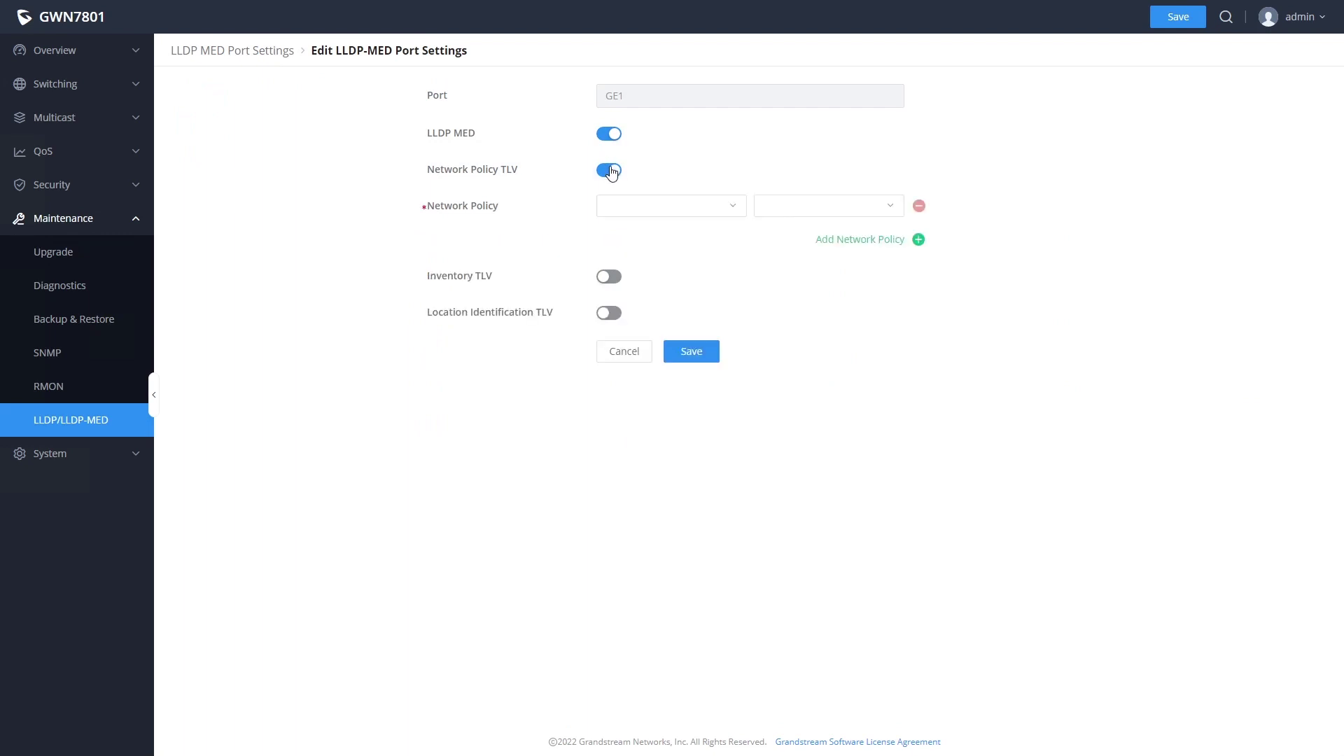
click(731, 207)
click(654, 242)
click(819, 210)
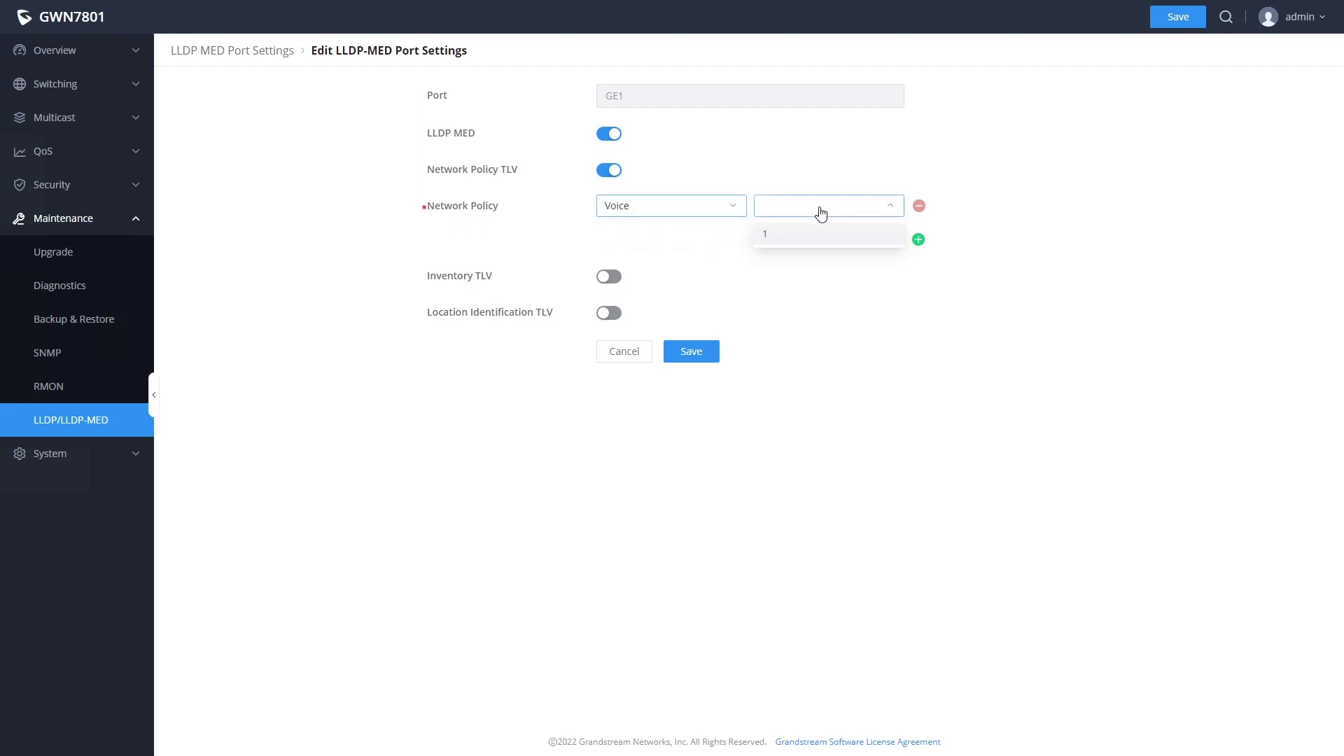
click(786, 238)
click(693, 352)
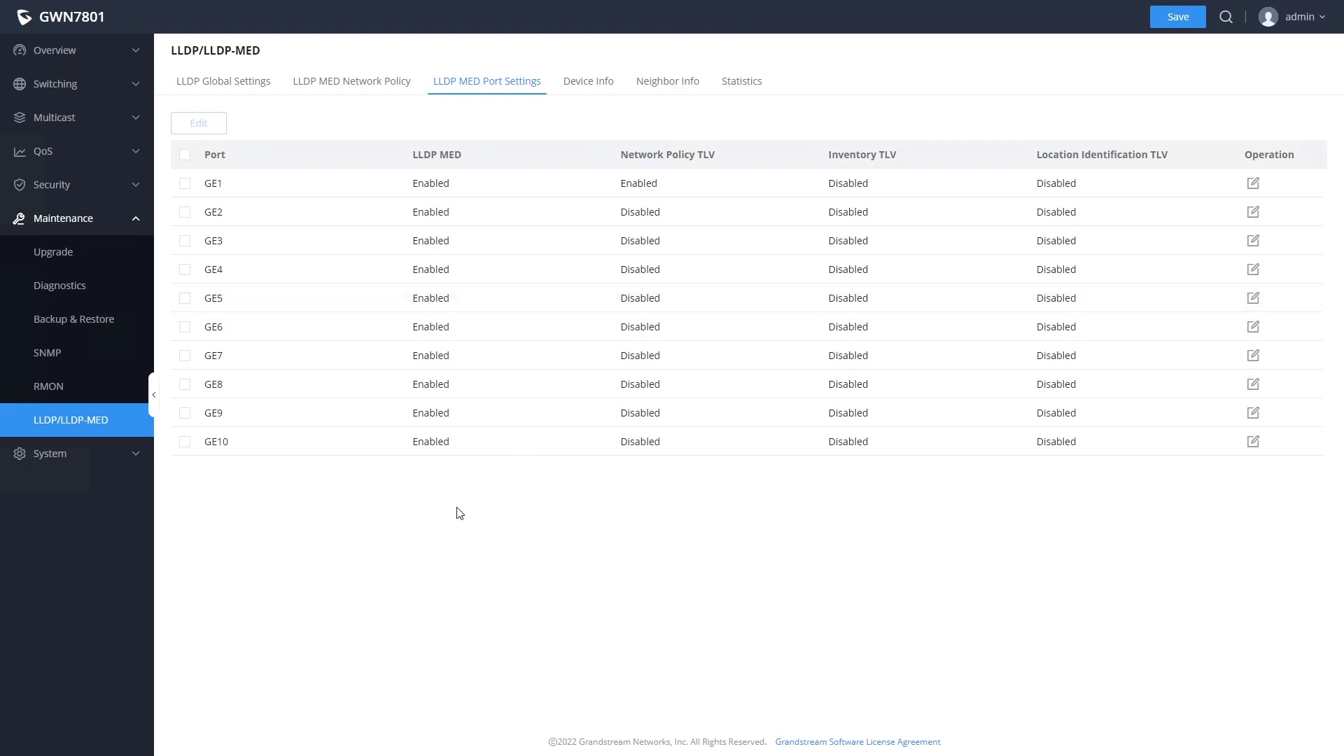
- Set system time to auto sync with NTP server pool.ntp.org, then view Login Service
click(85, 455)
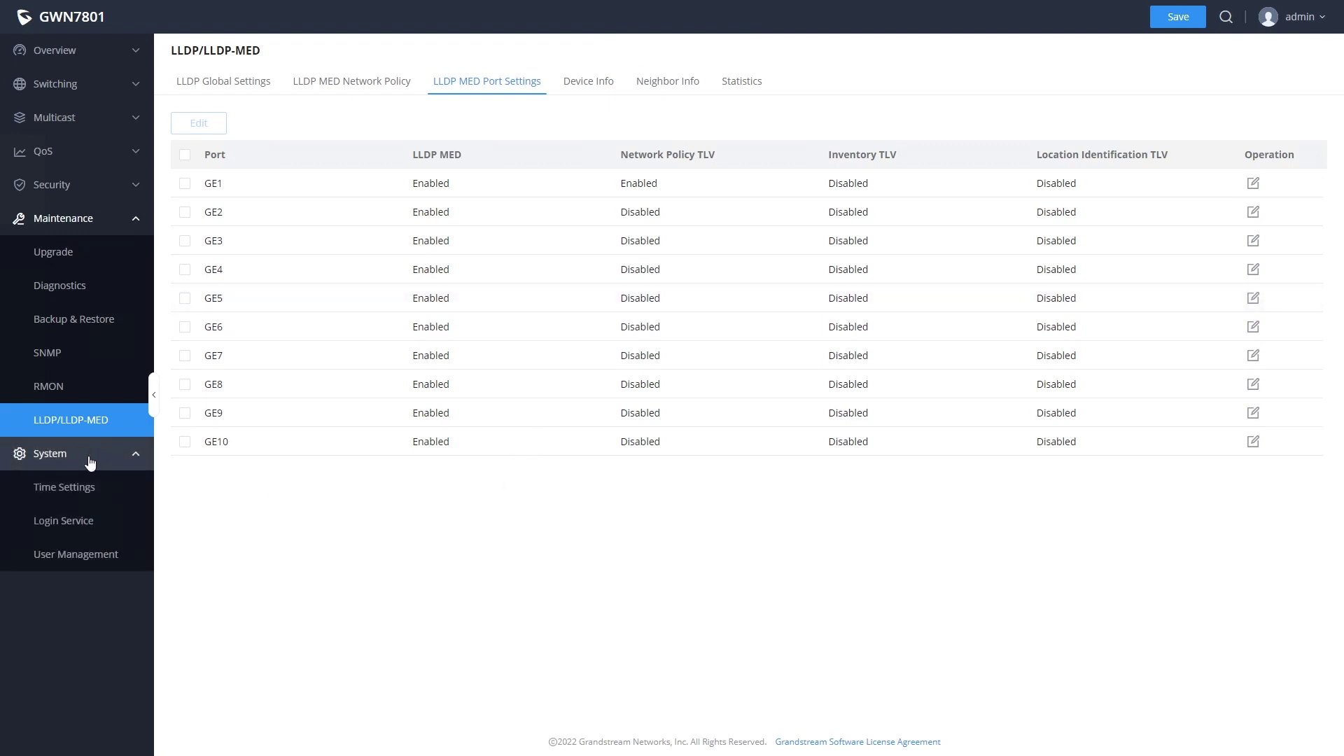
click(70, 488)
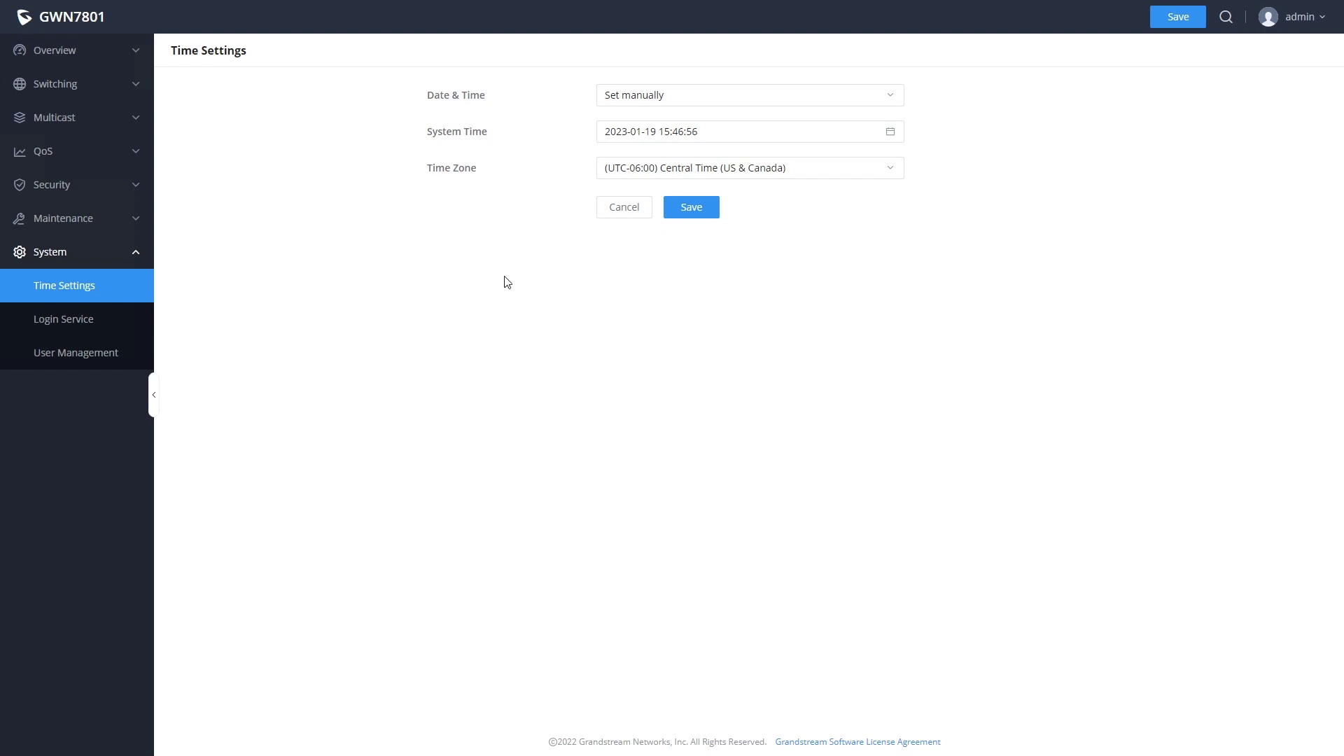
click(672, 101)
click(652, 145)
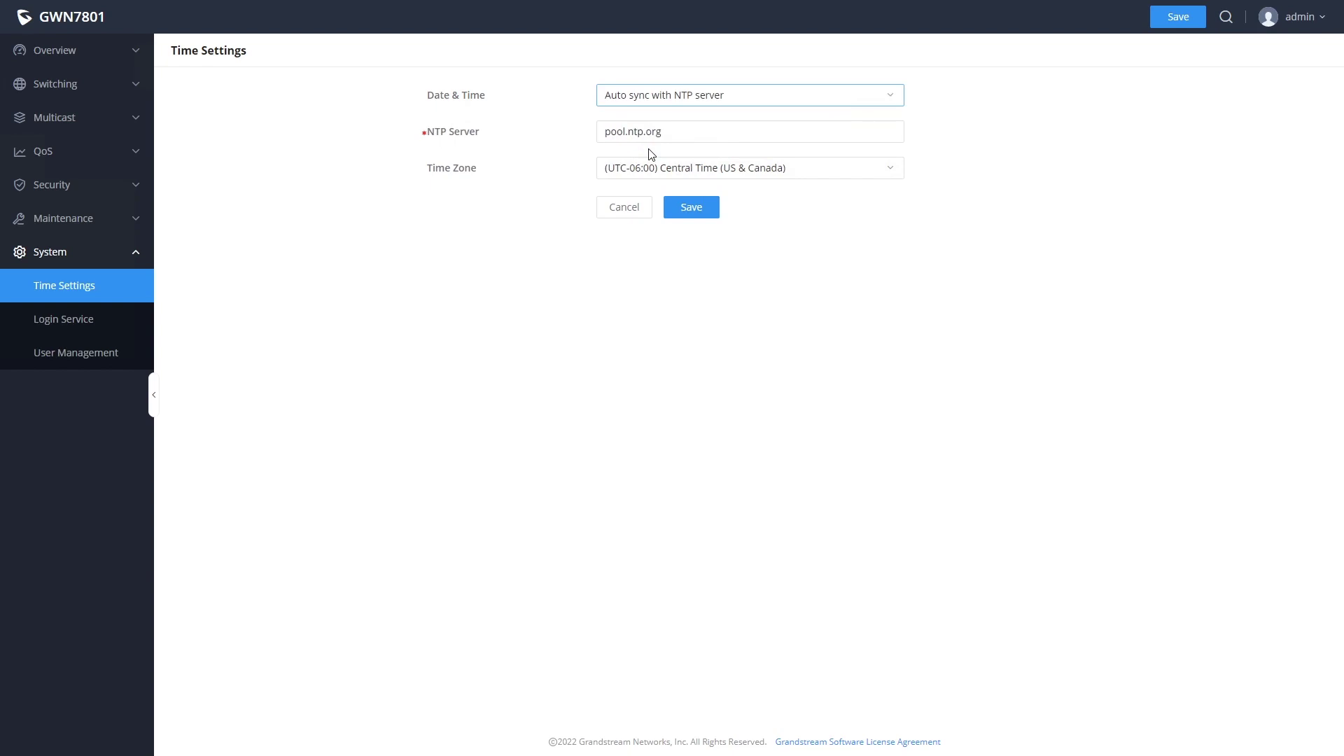
click(691, 207)
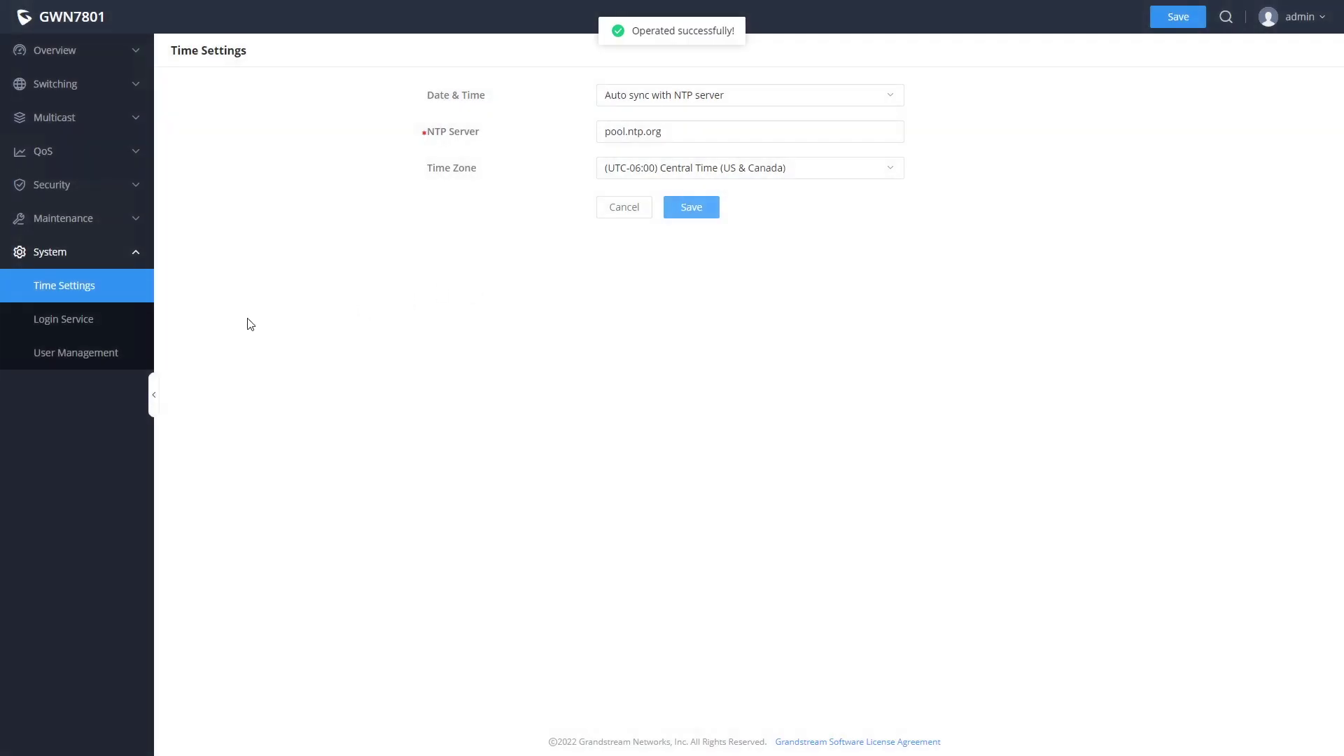
click(82, 321)
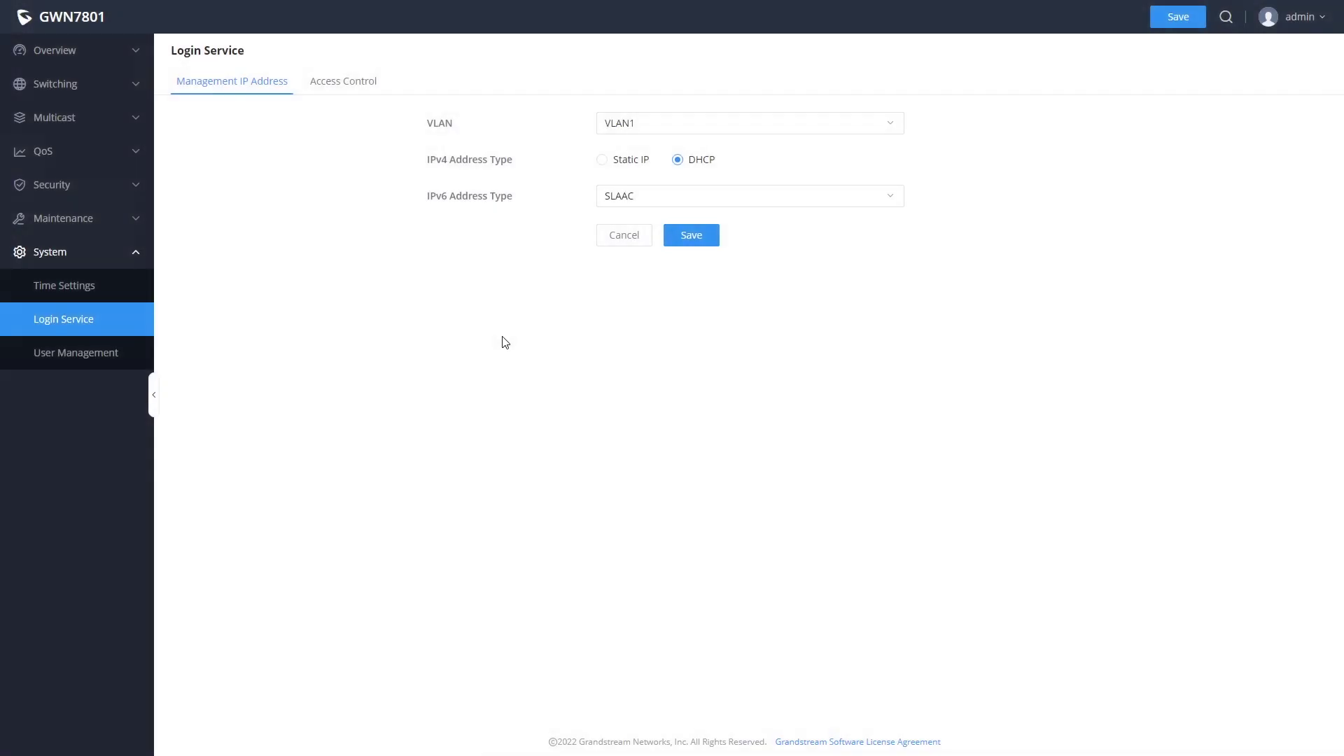
- Make management IPv4 static at 192.168.0.254/255.255.255.0, gateway 192.168.0.1, and leave Telnet off under Access Control
click(602, 161)
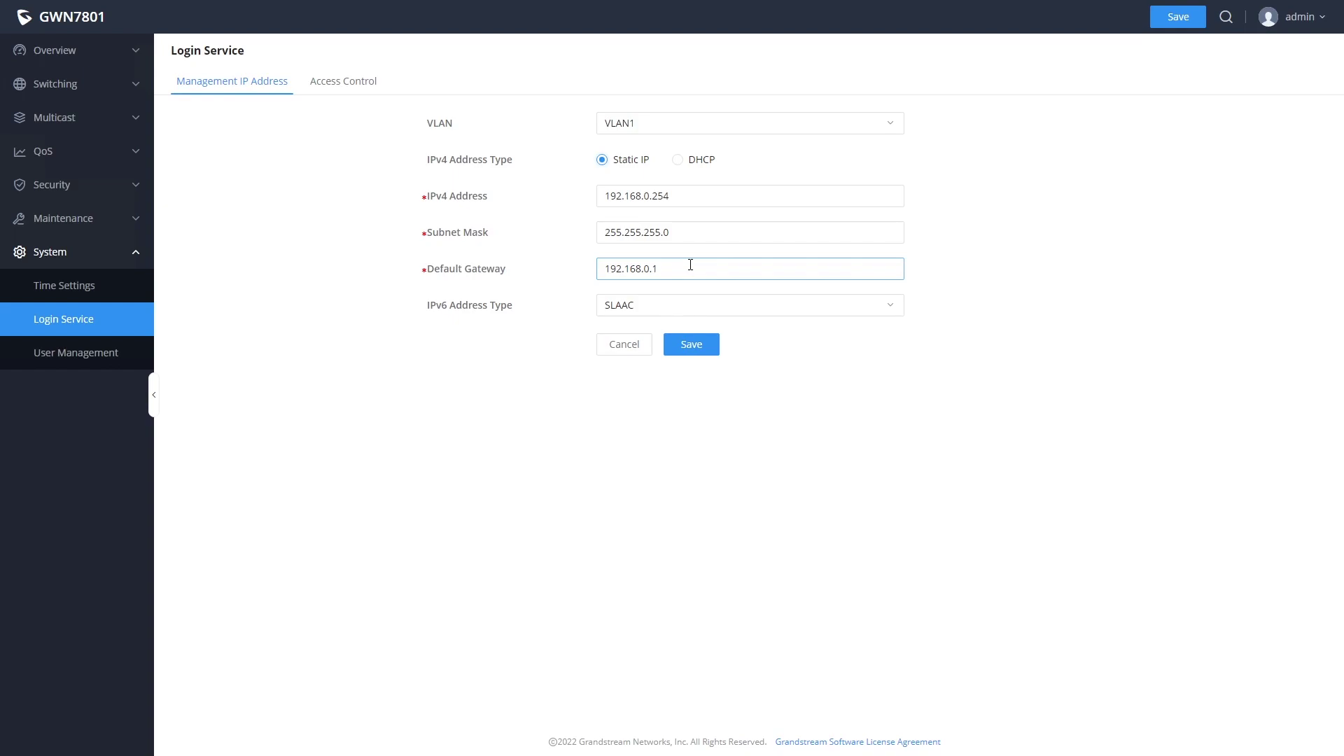
click(338, 83)
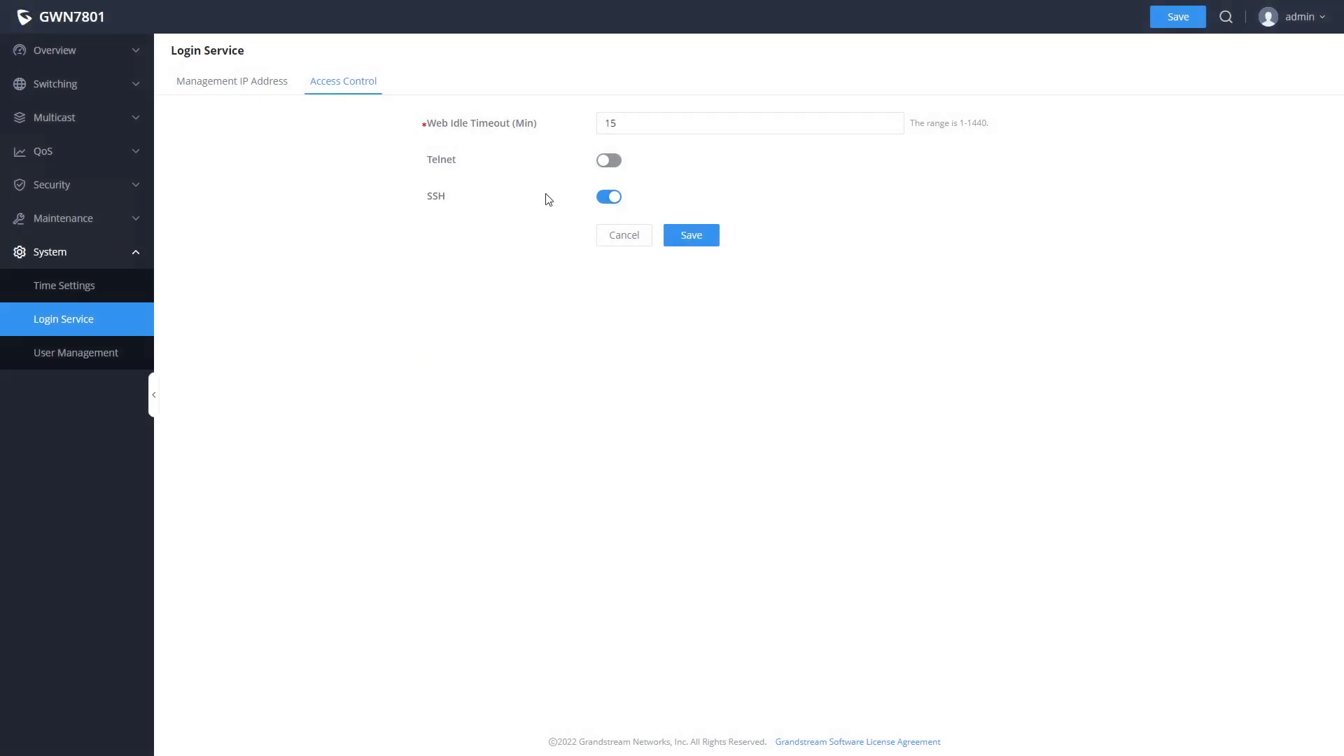
click(609, 161)
click(611, 161)
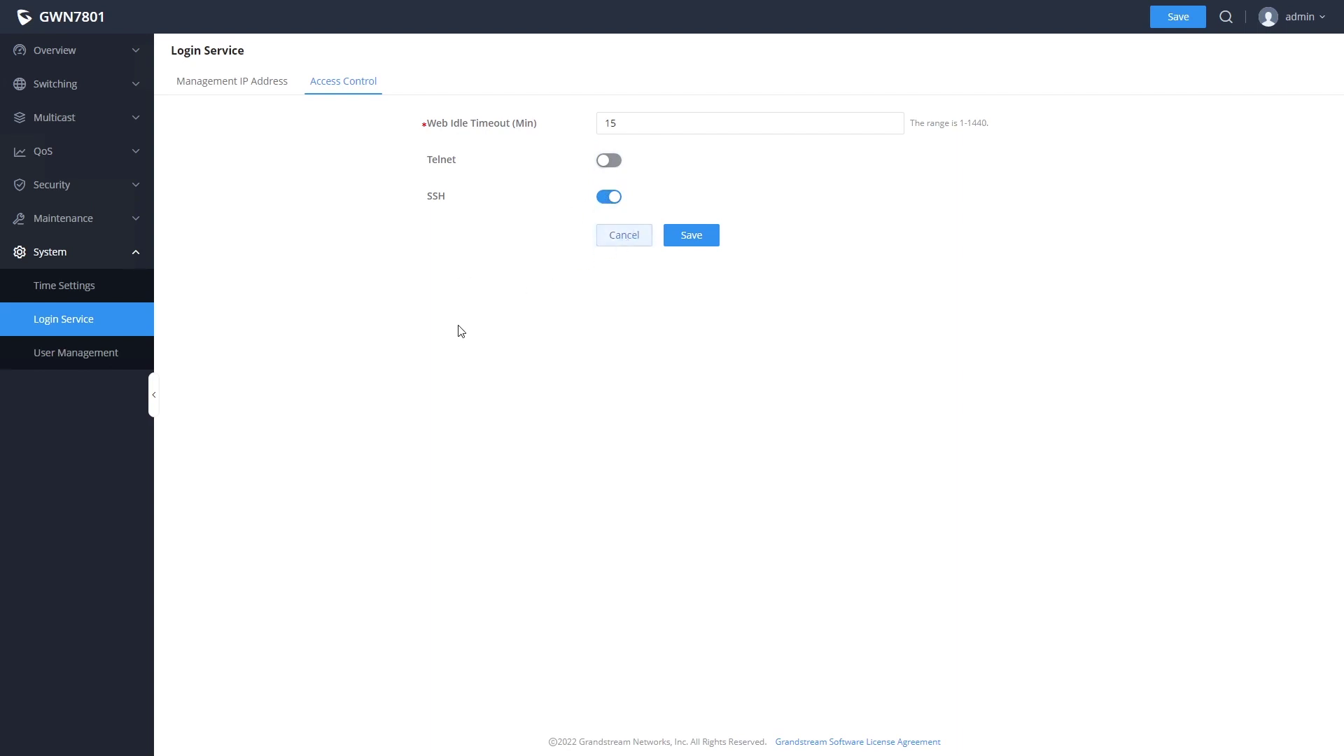
- On User Management, begin a Monitor-level user then cancel, keeping admin as the only account
click(96, 355)
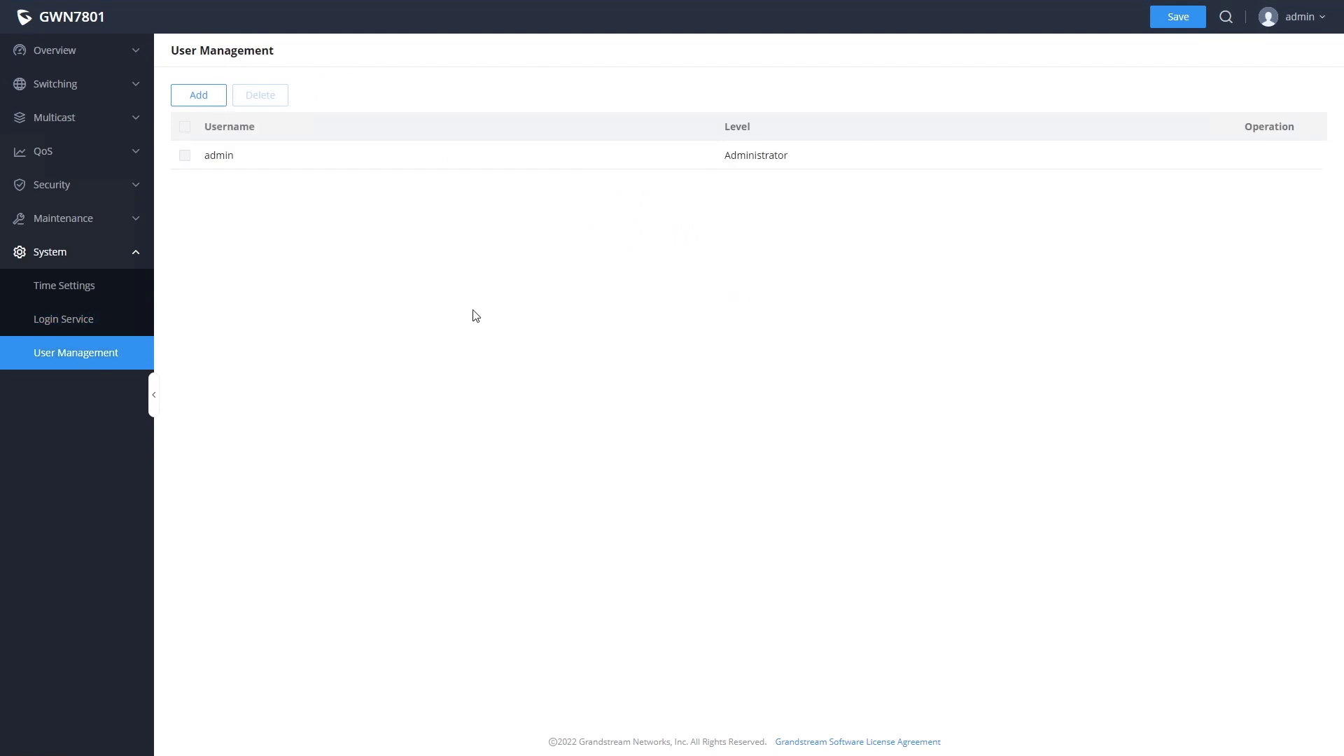
click(198, 98)
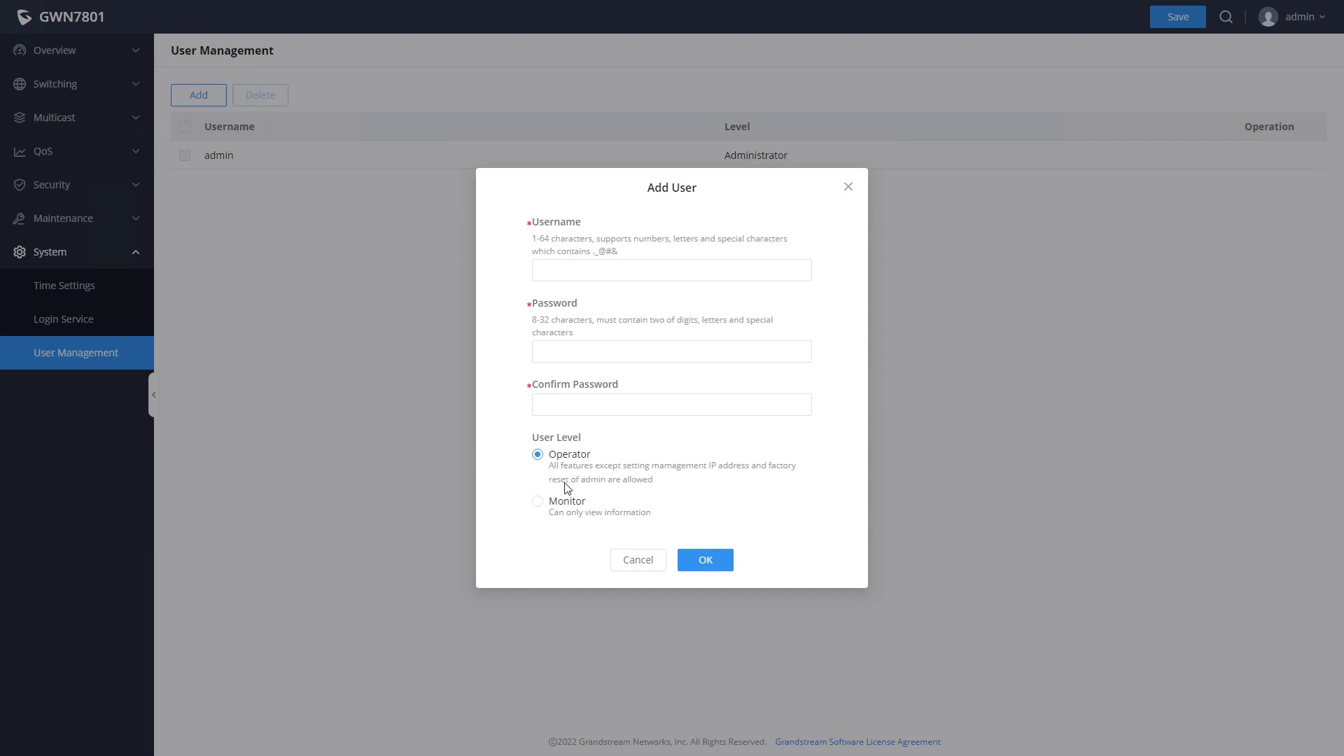
click(538, 502)
click(637, 560)
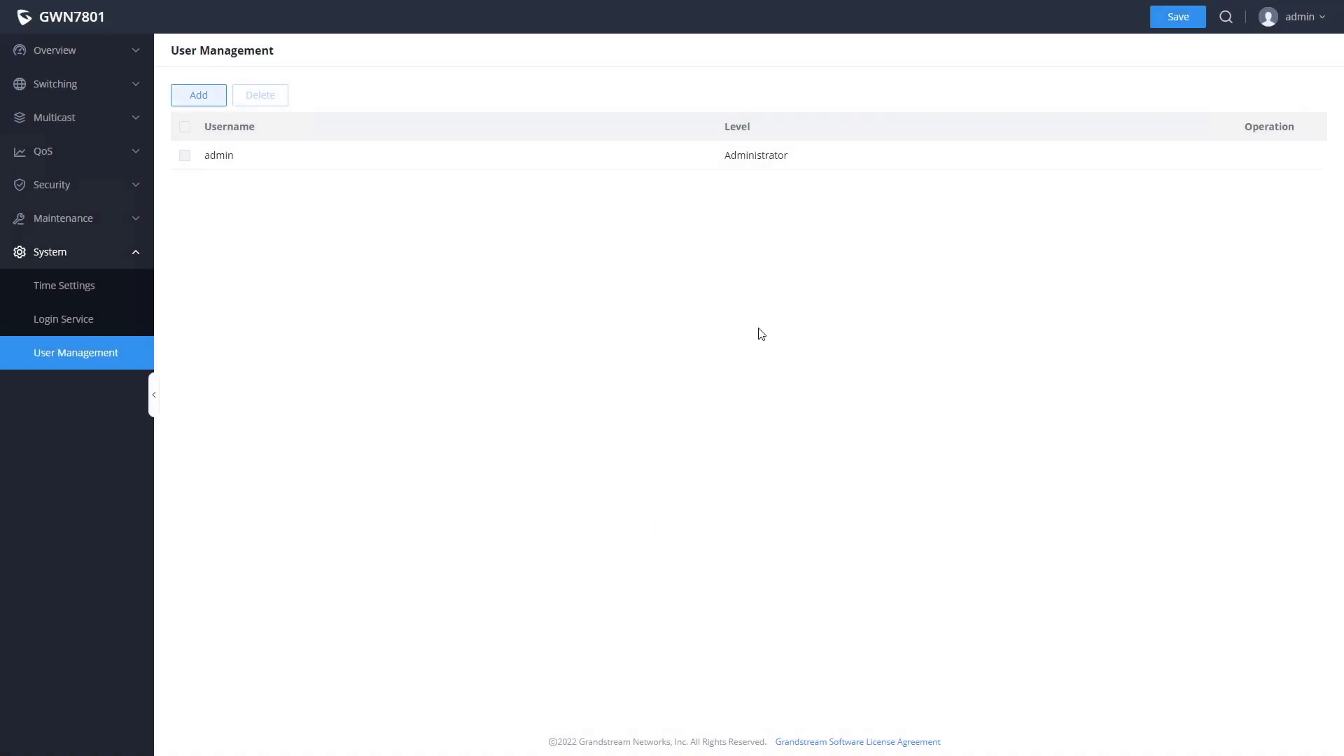